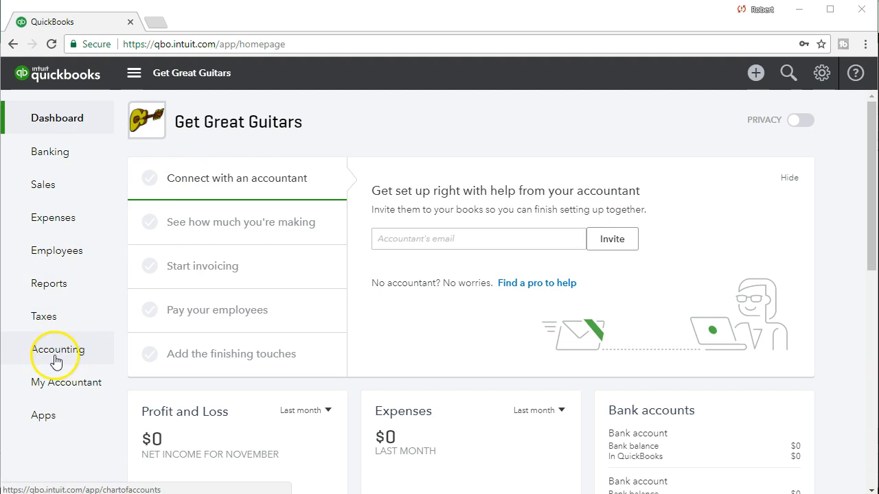
# Open the chart of accounts and review the listed accounts and their types, from assets through expenses.
pyautogui.click(31, 361)
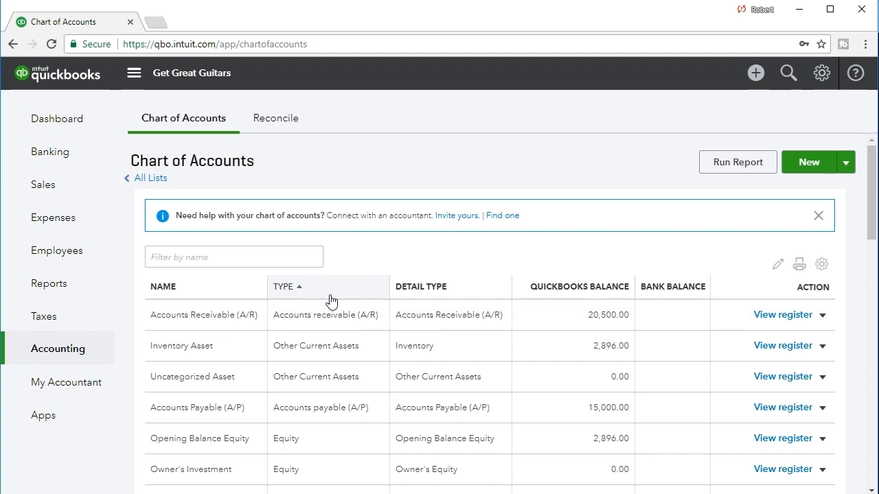
pyautogui.scroll(-1, 330, 300)
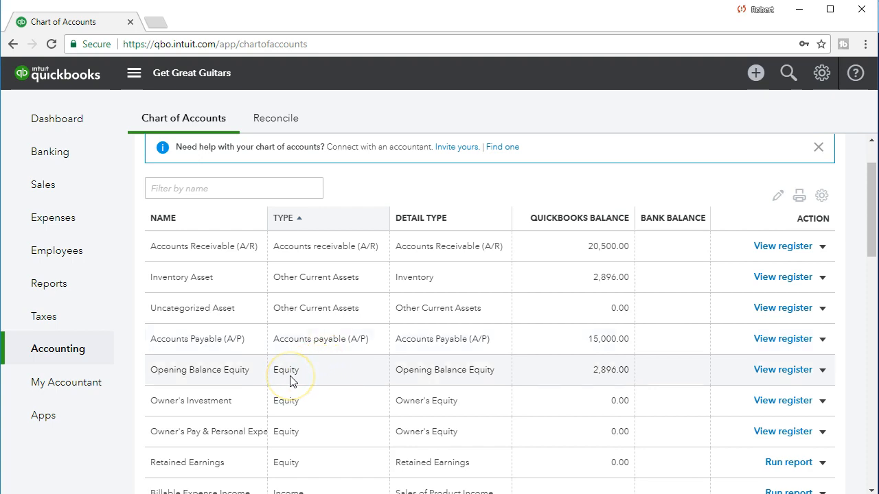
pyautogui.scroll(-1, 290, 381)
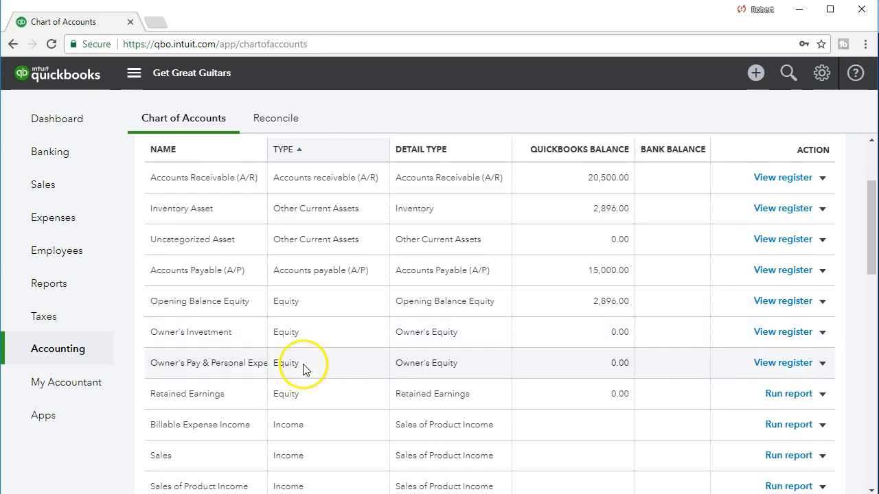
pyautogui.scroll(-1, 303, 373)
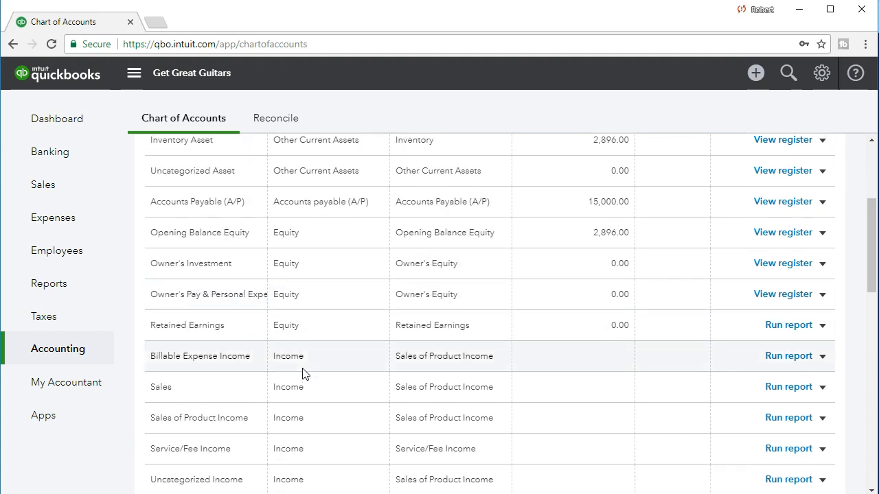
pyautogui.scroll(-1, 306, 357)
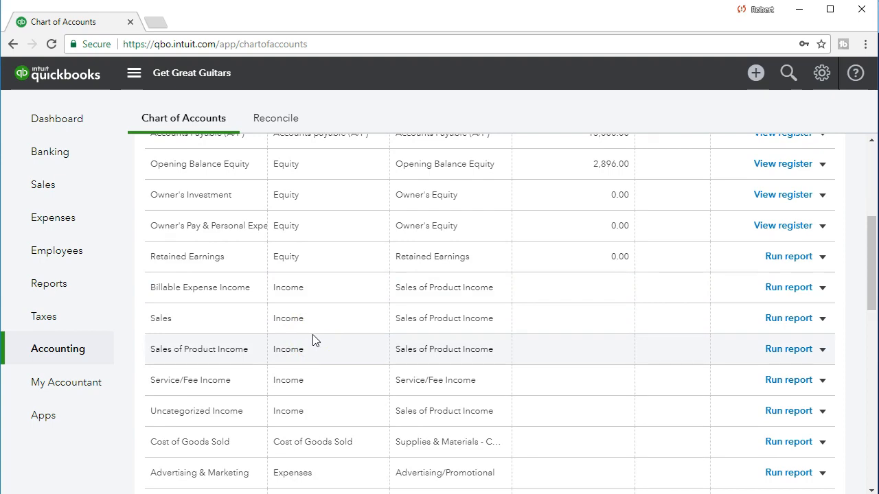
pyautogui.scroll(-1, 312, 340)
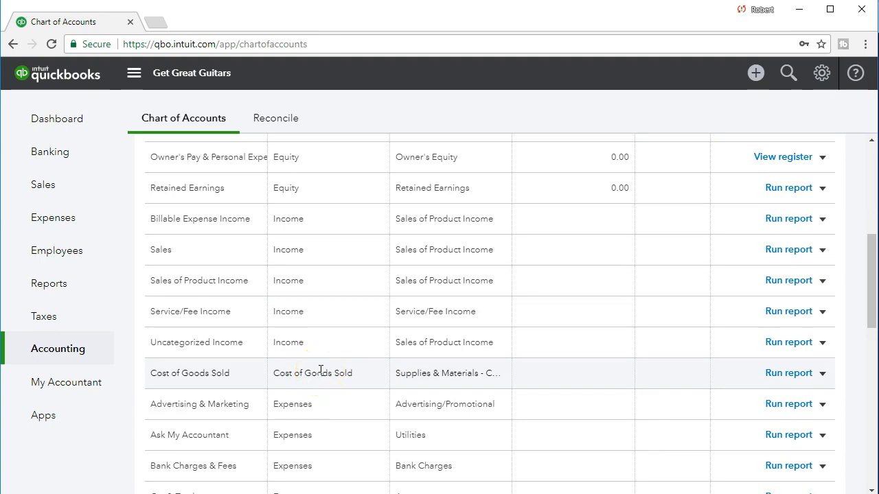
pyautogui.scroll(-1, 320, 371)
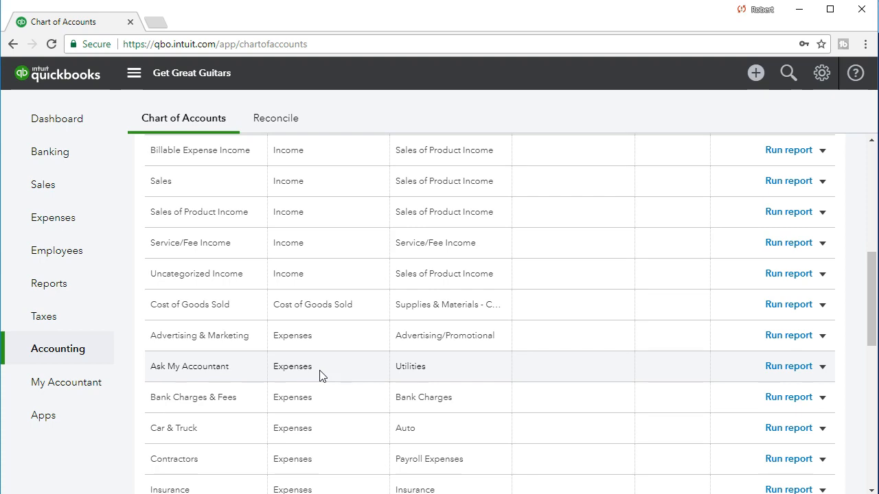
pyautogui.scroll(-1, 320, 376)
pyautogui.click(242, 286)
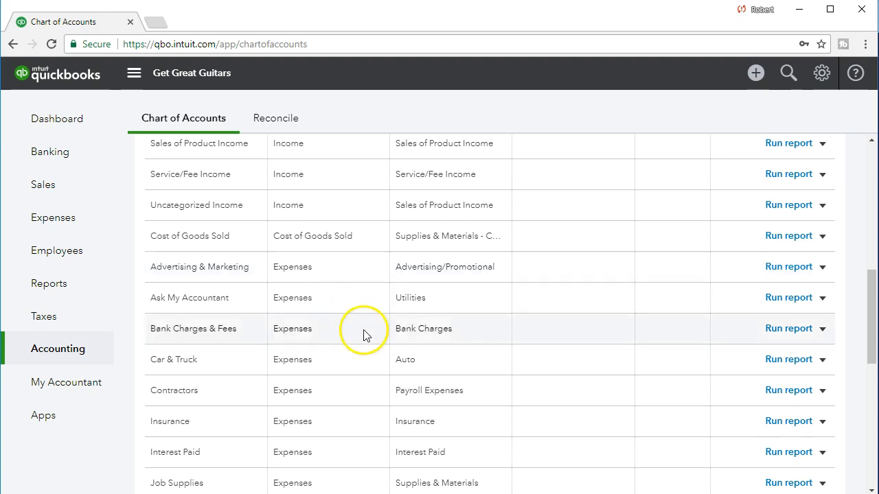
pyautogui.scroll(8, 363, 333)
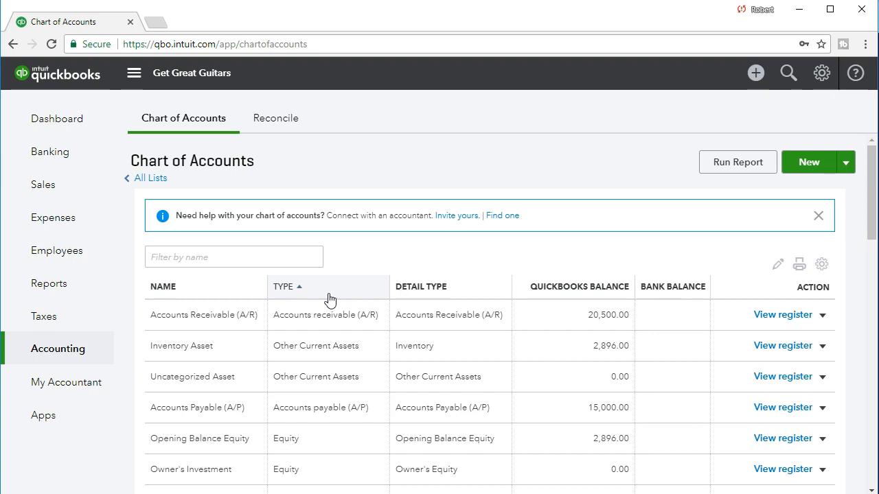
# Sort the account list by name and restore the sorting by account type.
pyautogui.click(233, 292)
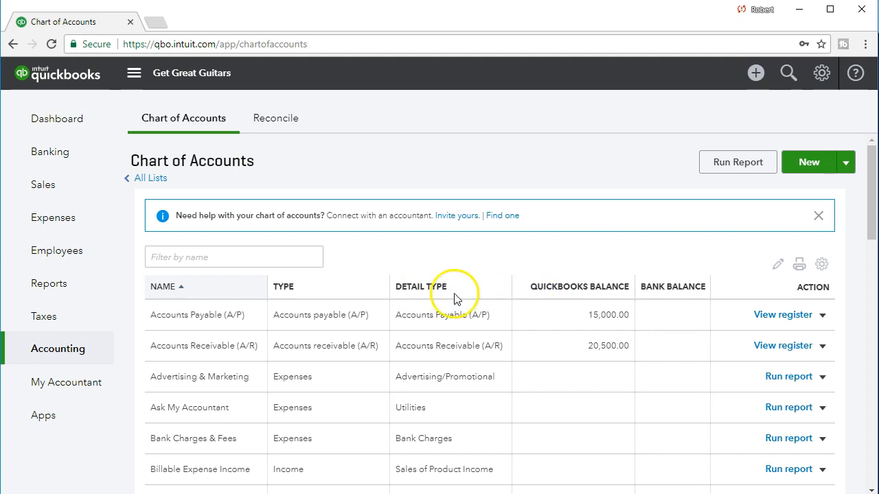
pyautogui.click(356, 295)
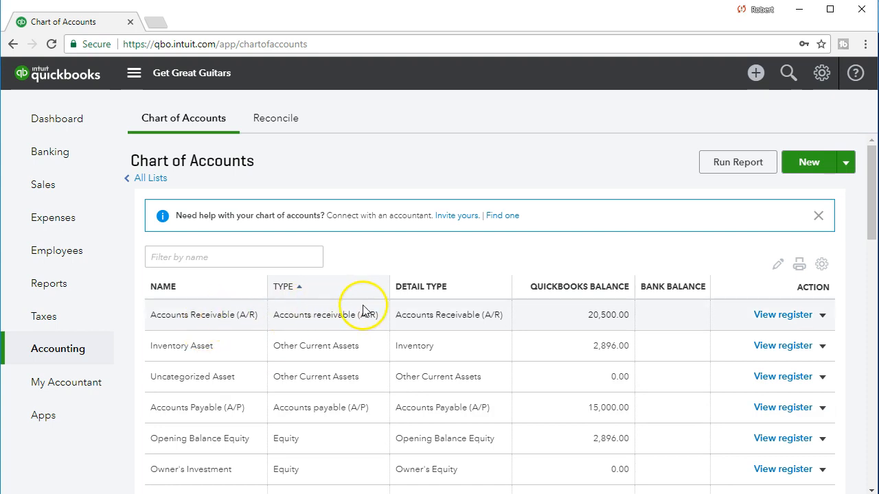
# Start a new account with category type Bank and detail type Checking, keeping Checking as its name.
pyautogui.click(226, 257)
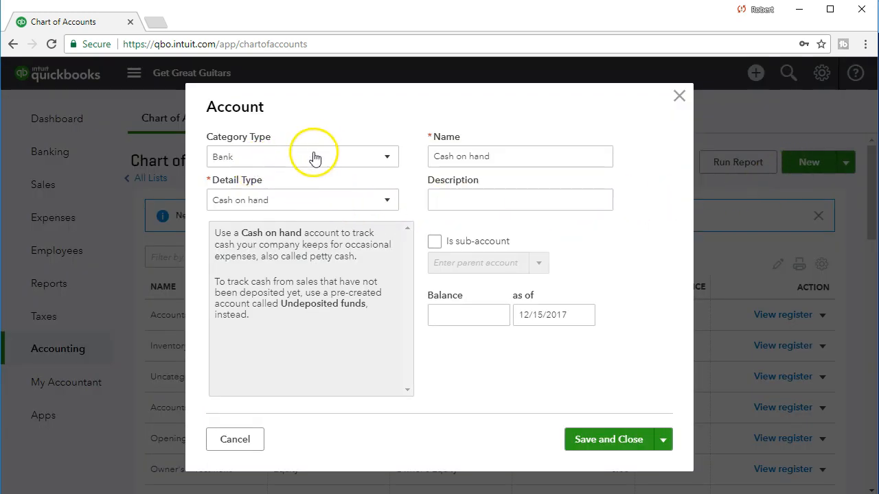
pyautogui.click(346, 162)
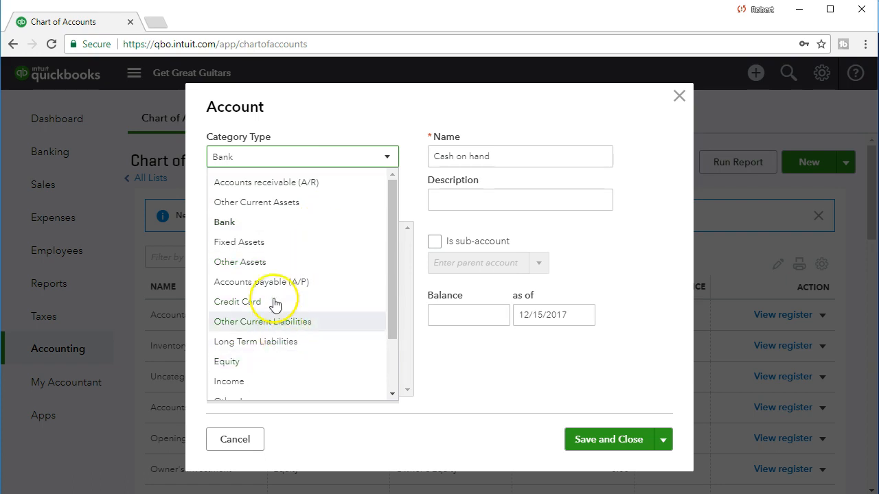
pyautogui.click(266, 226)
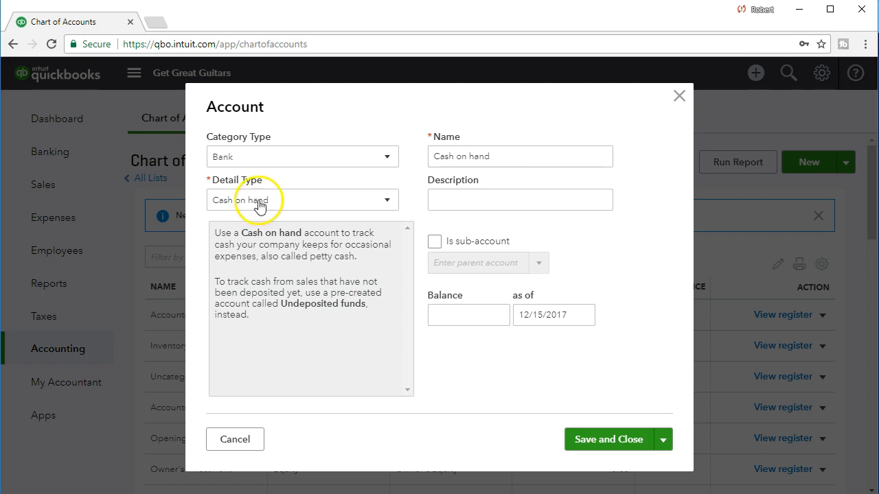
pyautogui.click(268, 212)
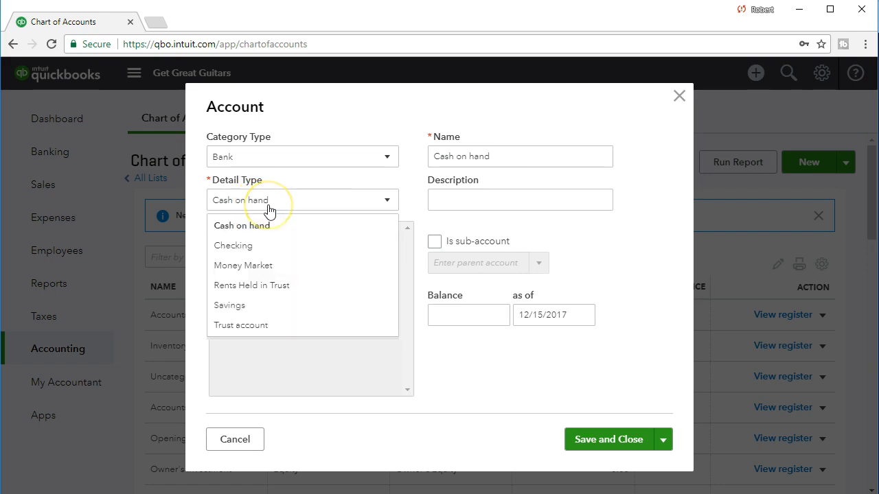
pyautogui.click(268, 214)
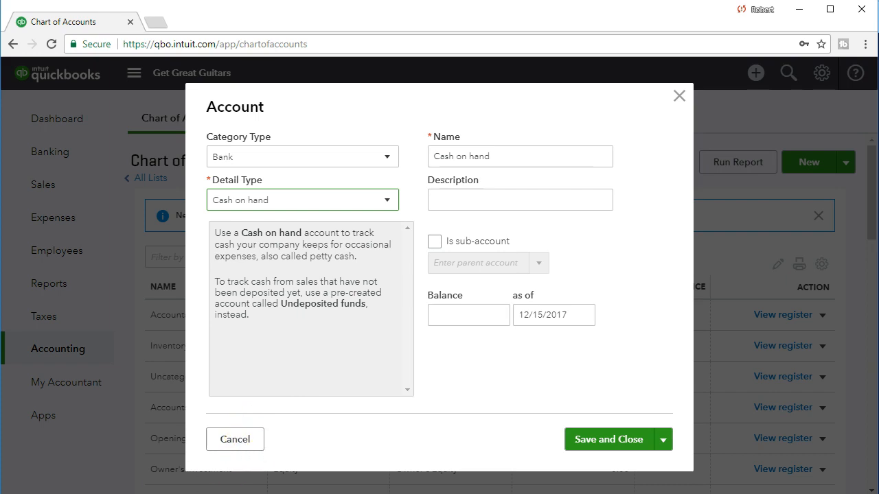
pyautogui.click(324, 204)
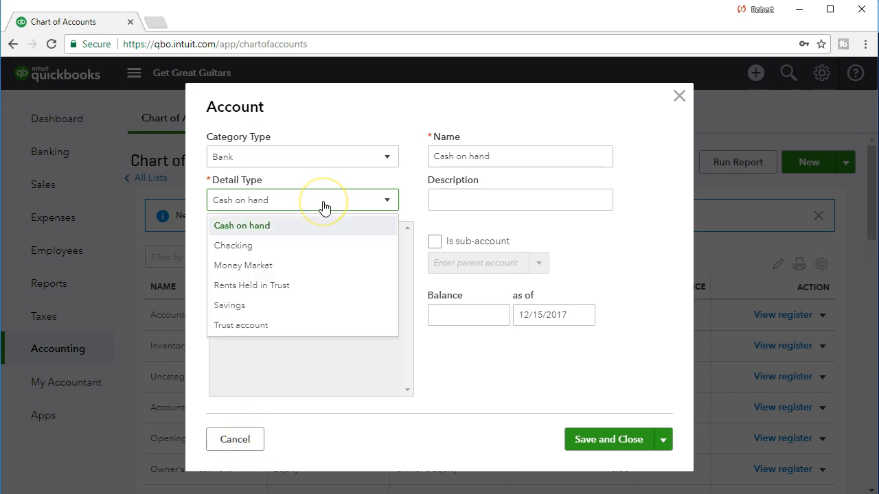
pyautogui.click(286, 252)
pyautogui.click(491, 160)
pyautogui.doubleClick(499, 155)
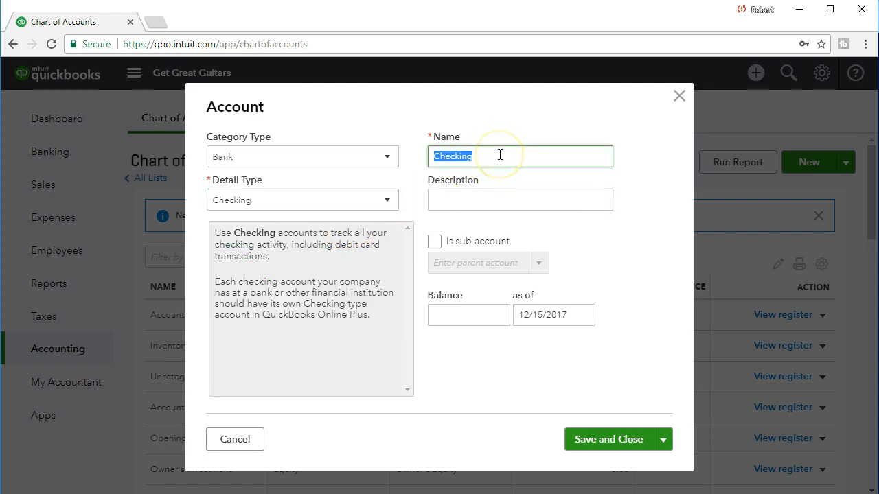
pyautogui.click(500, 156)
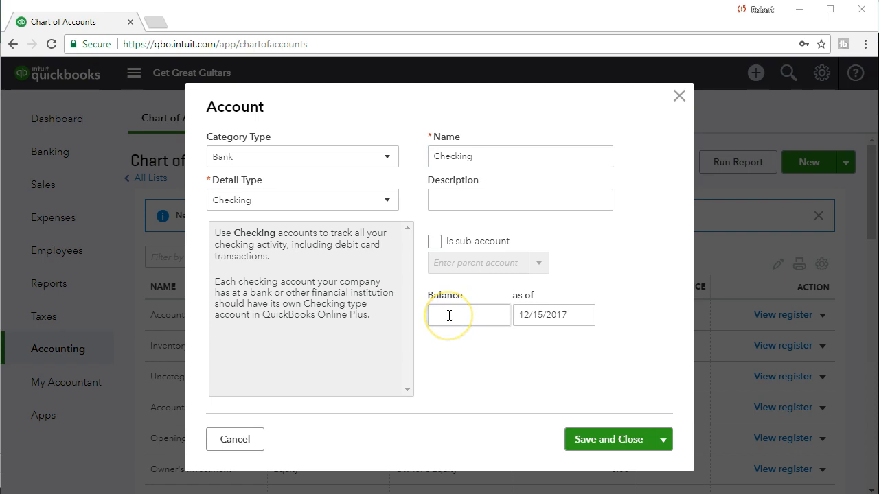
# Set the Checking account's opening balance to 25,000.00 as of 12/31/2020 and save the account.
pyautogui.click(449, 315)
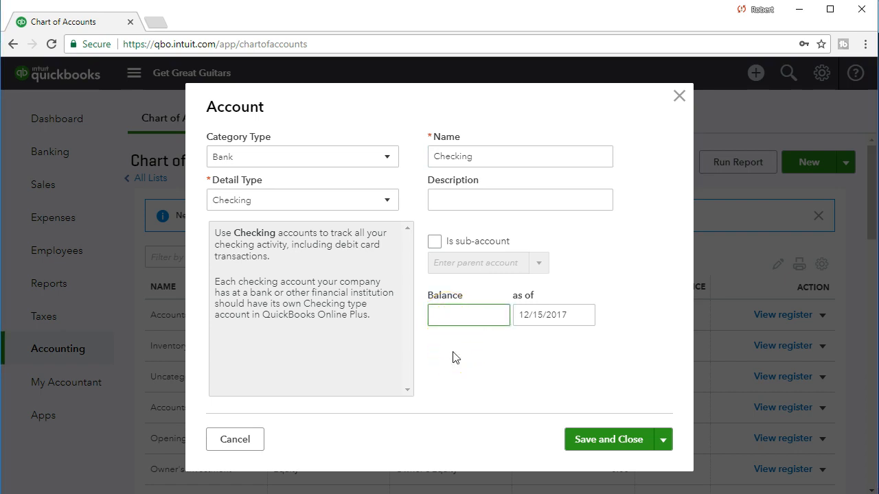
pyautogui.write('25000')
pyautogui.press('Tab')
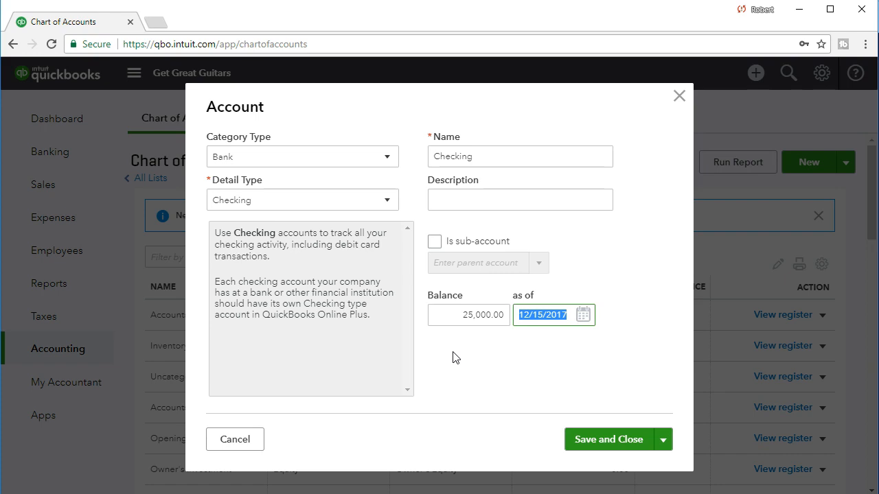
pyautogui.write('1')
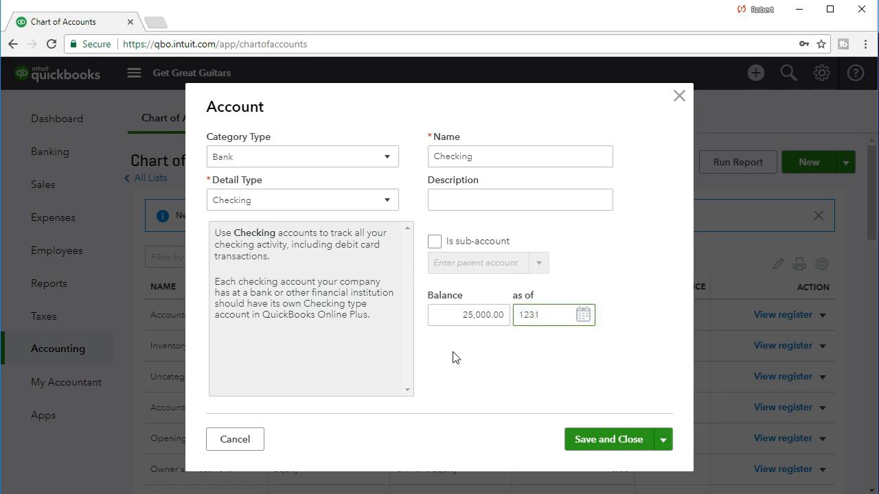
pyautogui.write('2/31/2020')
pyautogui.press('Tab')
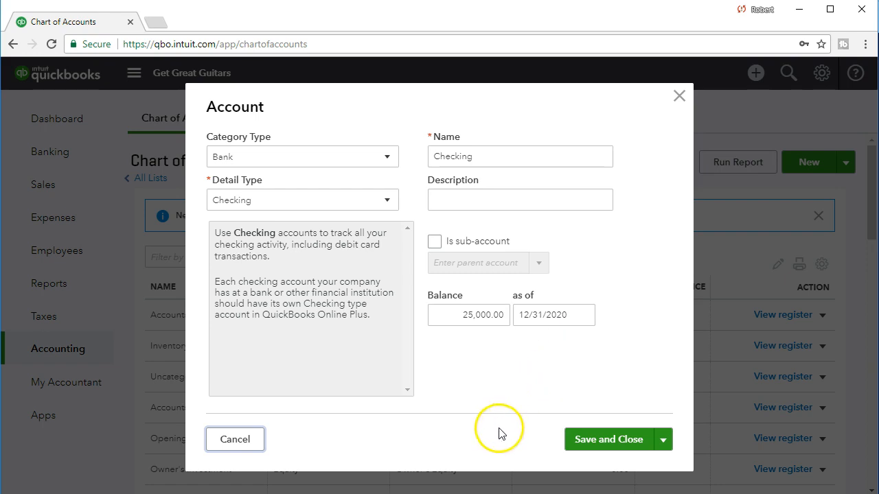
pyautogui.click(604, 446)
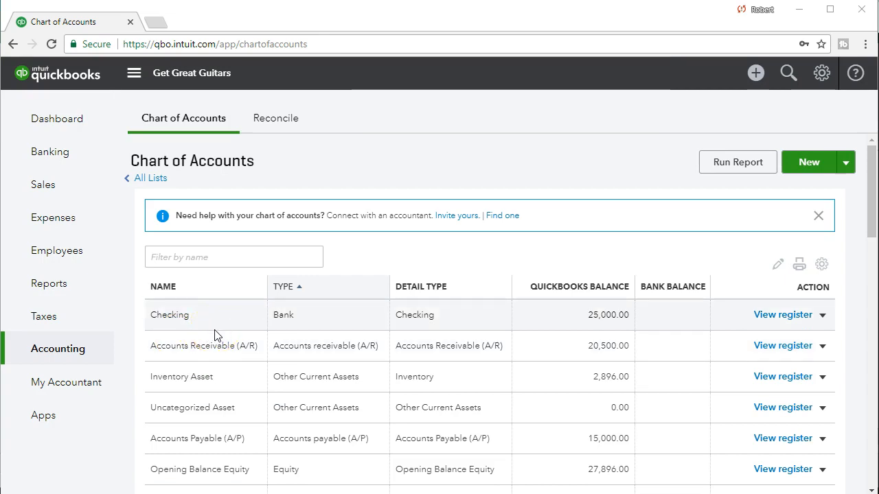
# Examine the asset, liability and equity balances in the chart of accounts after adding Checking.
pyautogui.scroll(-2, 255, 364)
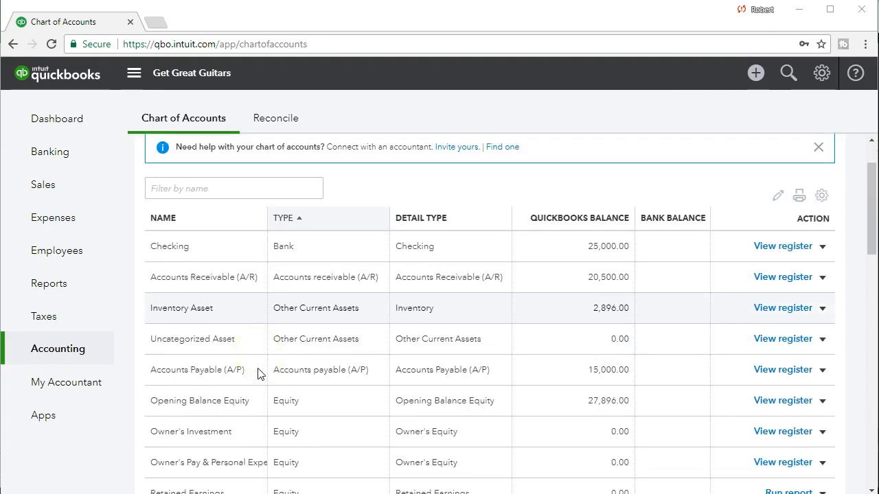
pyautogui.scroll(-2, 258, 373)
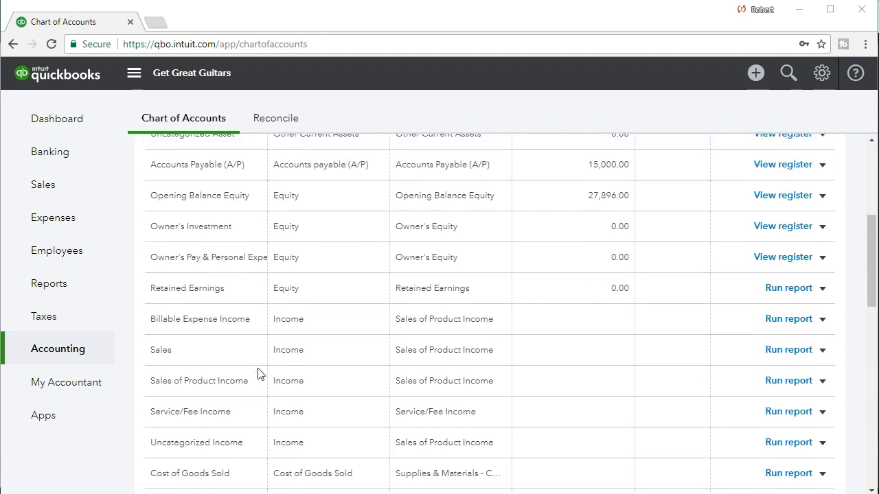
pyautogui.scroll(1, 257, 378)
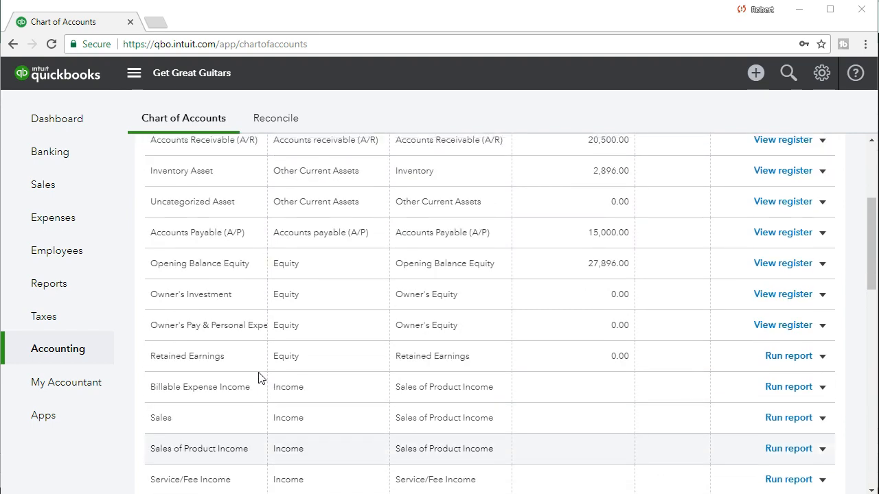
pyautogui.scroll(2, 258, 377)
pyautogui.click(216, 371)
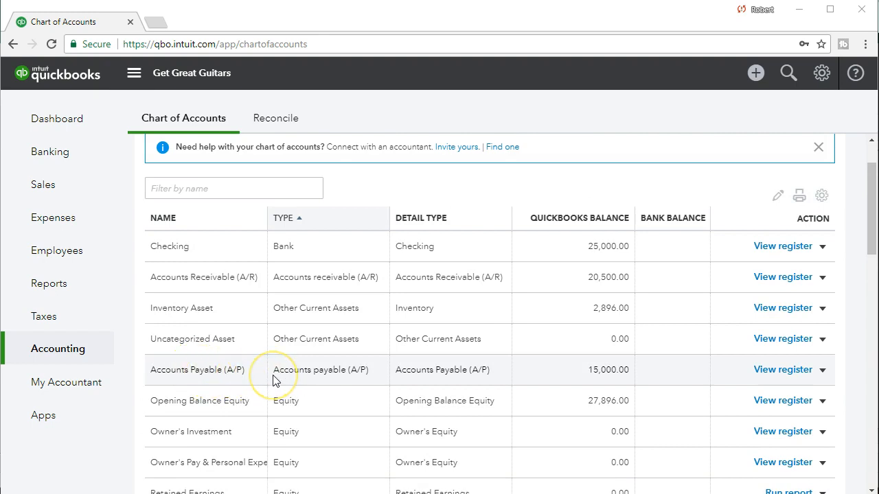
pyautogui.scroll(1, 274, 381)
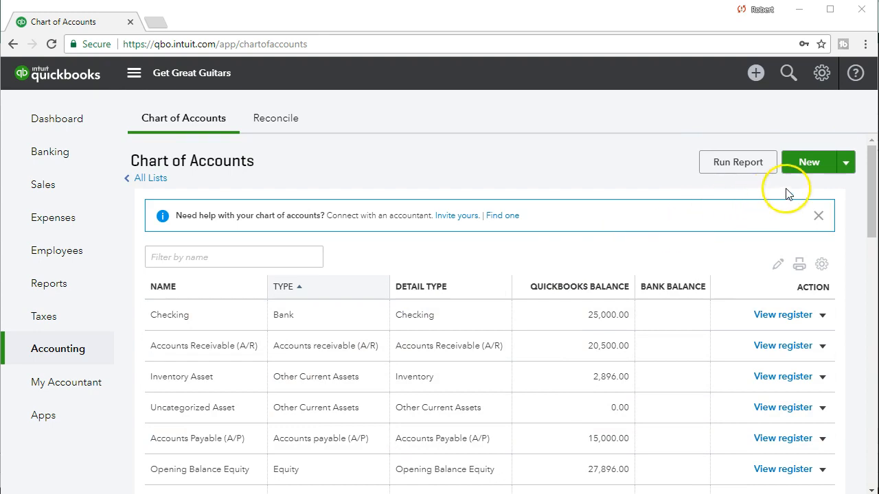
# Start a new account with category type Credit Card and detail type Credit Card, naming it Visa.
pyautogui.click(807, 163)
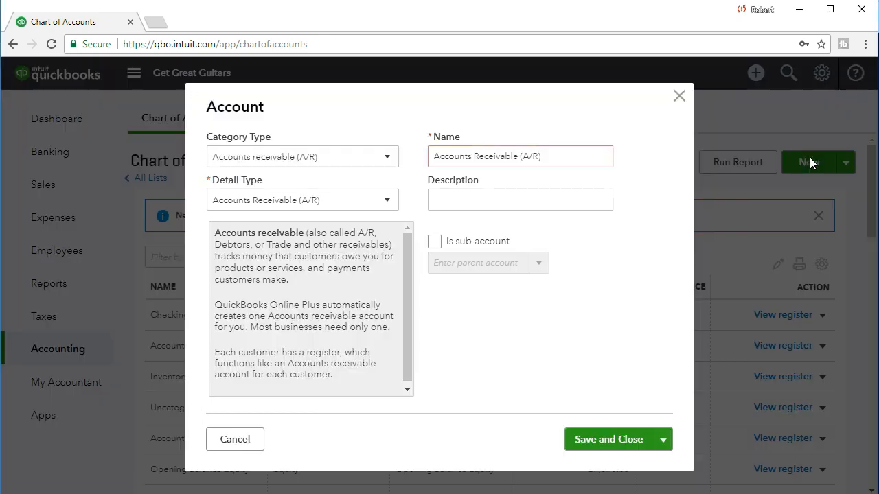
pyautogui.click(345, 157)
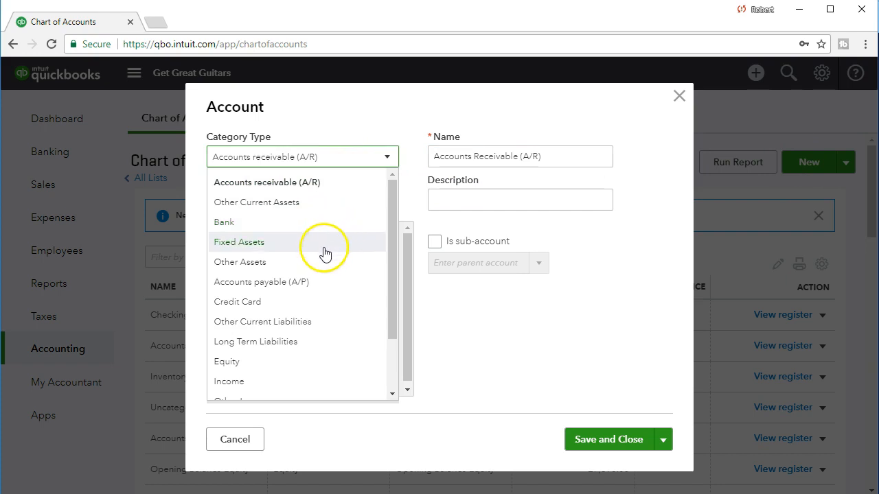
pyautogui.click(273, 306)
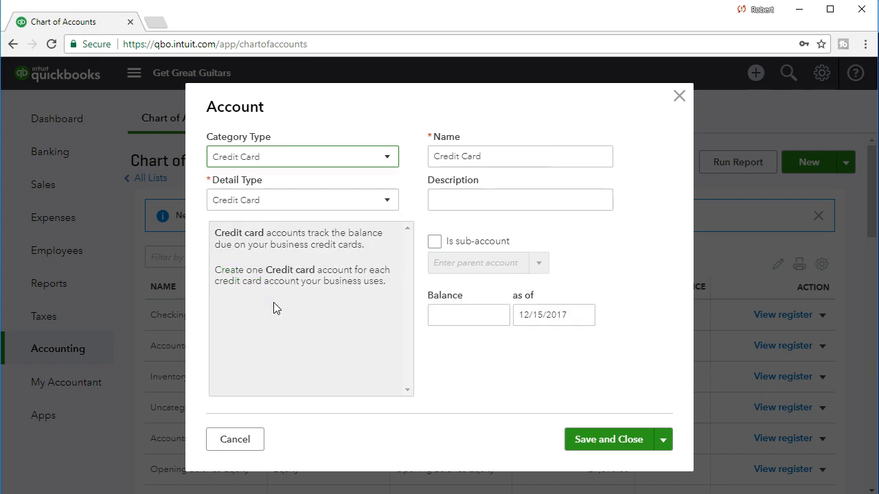
pyautogui.click(294, 199)
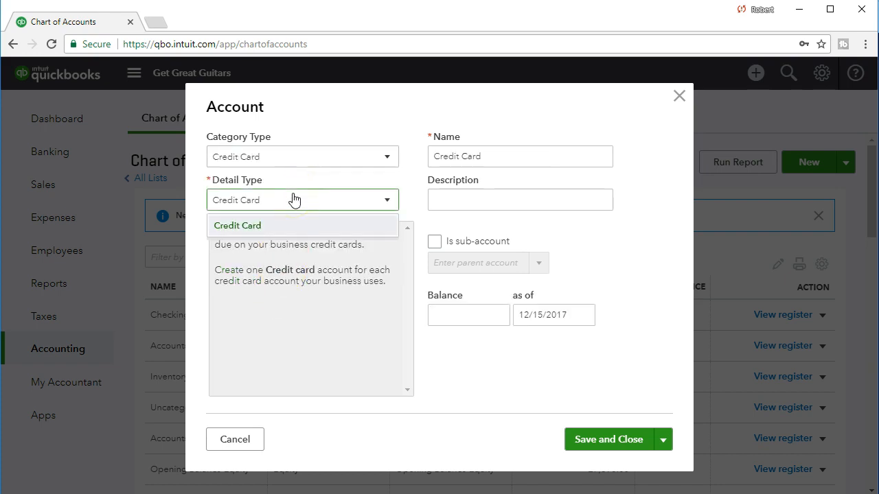
pyautogui.click(294, 199)
pyautogui.click(485, 156)
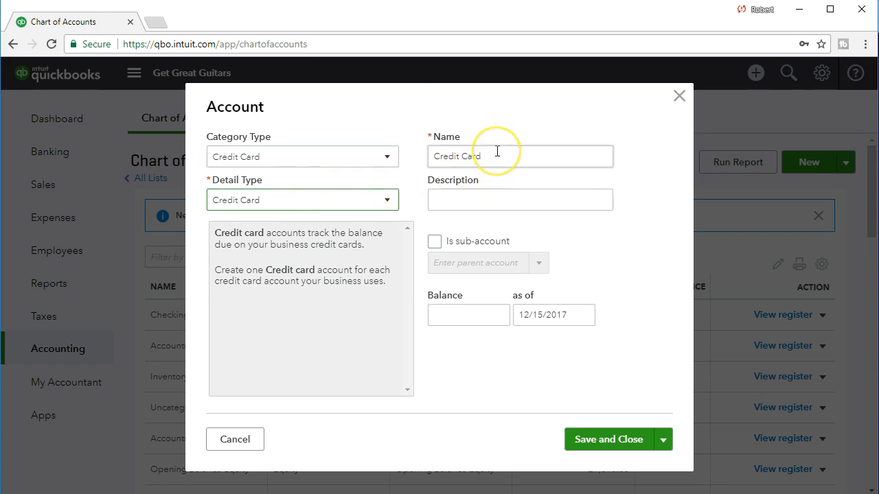
pyautogui.tripleClick(497, 151)
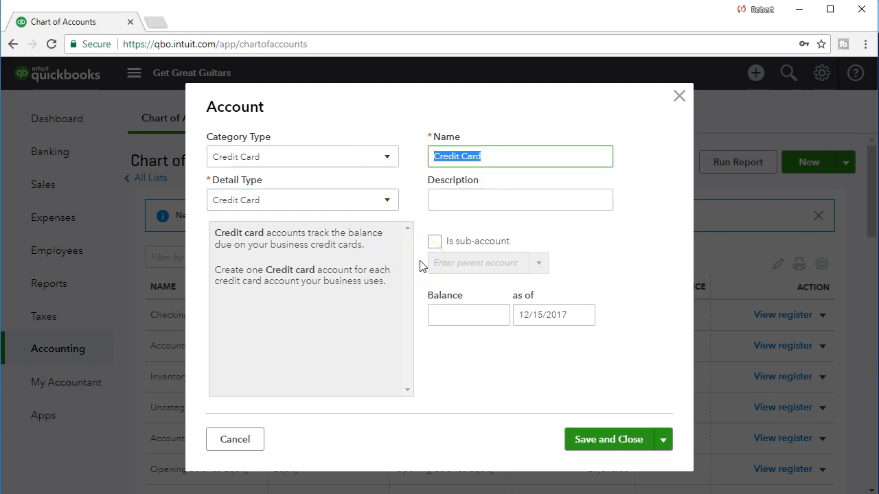
pyautogui.write('Visa')
pyautogui.press('Tab')
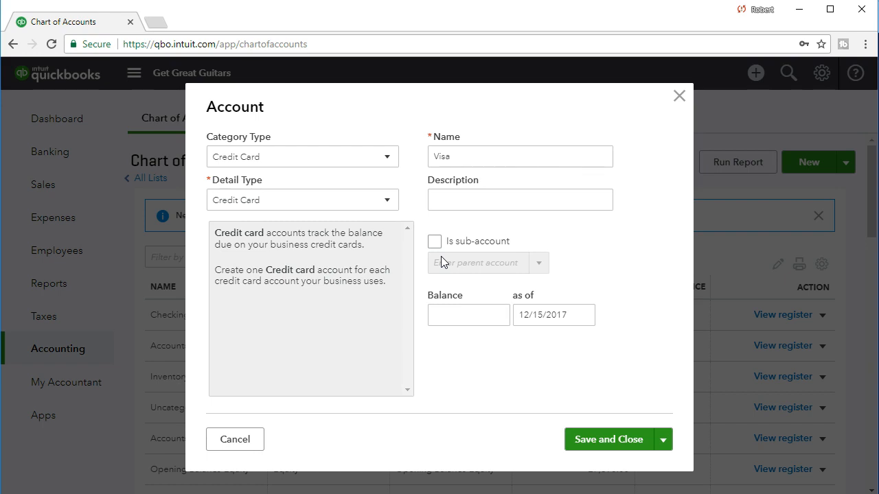
# Set the Visa account's opening balance to 1,000.00 as of 12/31/2020 and save the account.
pyautogui.click(464, 317)
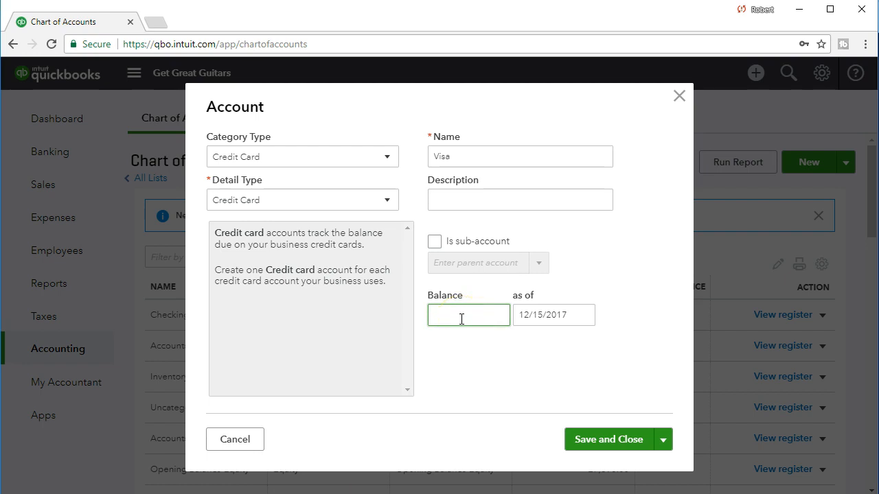
pyautogui.write('000')
pyautogui.press('Tab')
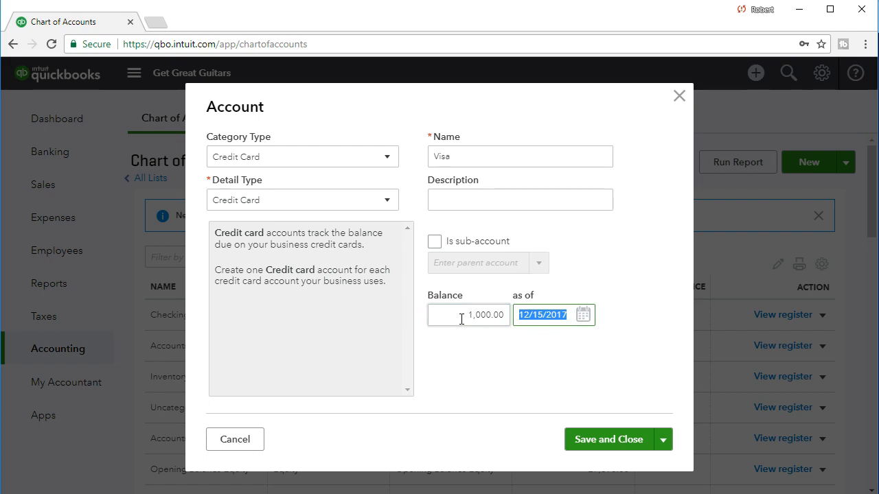
pyautogui.write('1231')
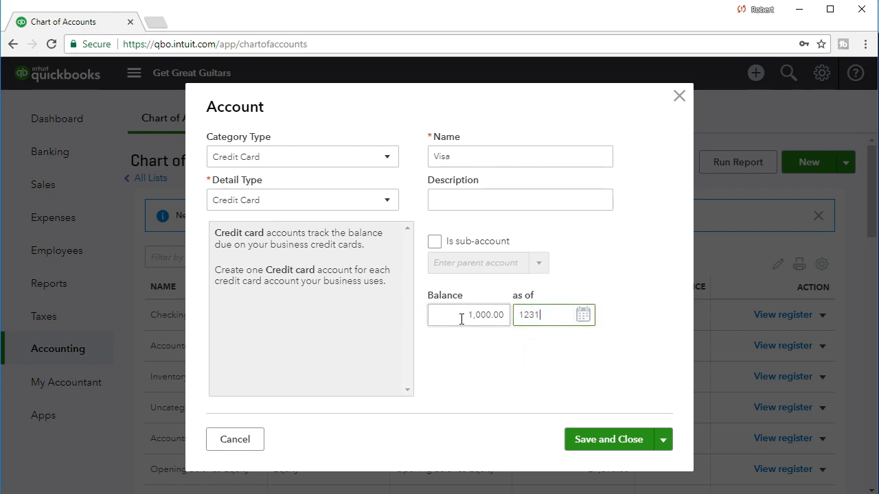
pyautogui.press('Tab')
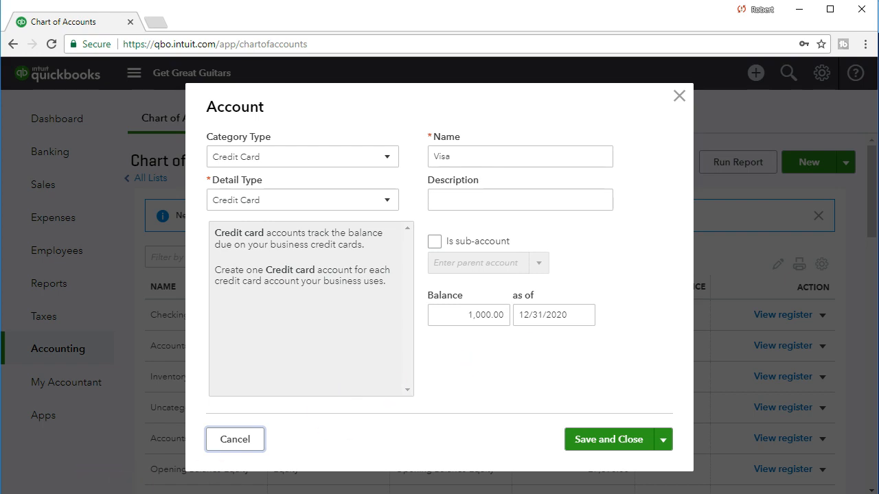
pyautogui.click(572, 442)
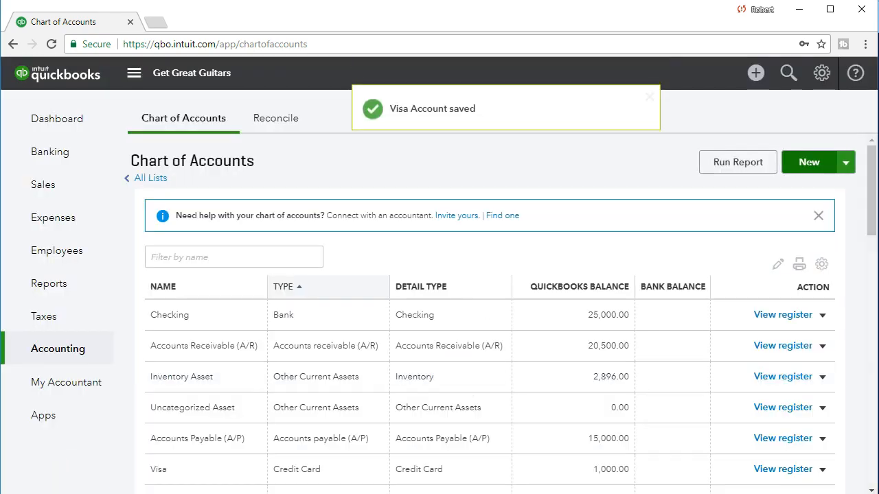
# Review the Visa and Opening Balance Equity balances in the account list and start another new account.
pyautogui.scroll(-1, 455, 383)
pyautogui.scroll(-2, 456, 382)
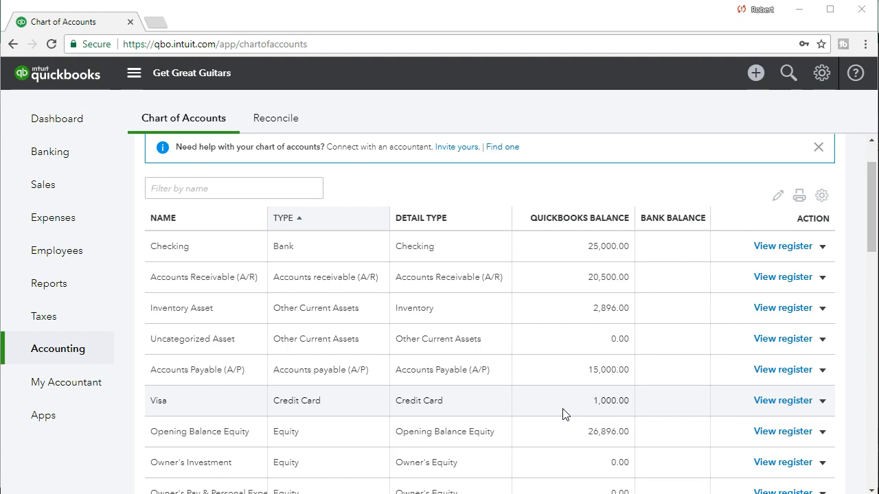
pyautogui.scroll(1, 562, 414)
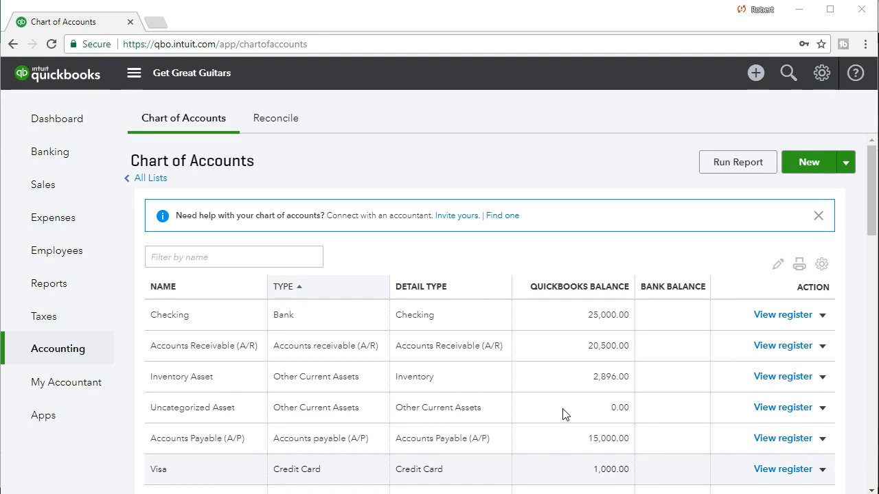
pyautogui.scroll(-2, 562, 414)
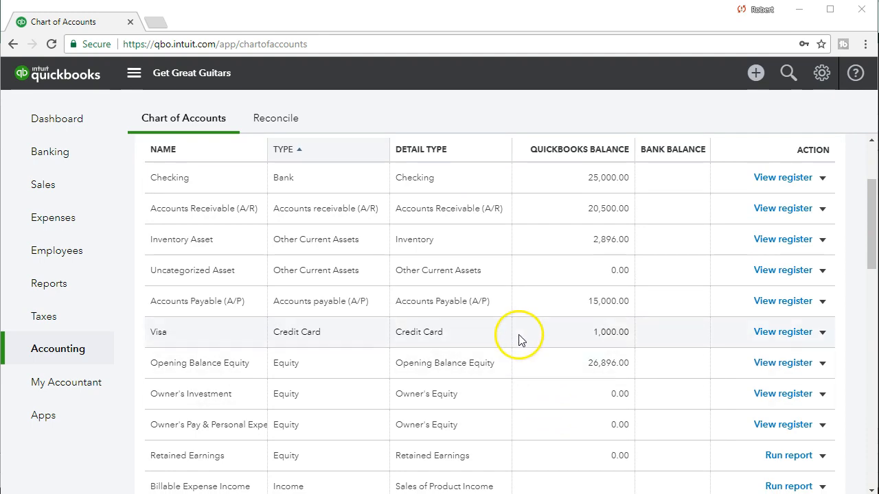
pyautogui.scroll(2, 529, 357)
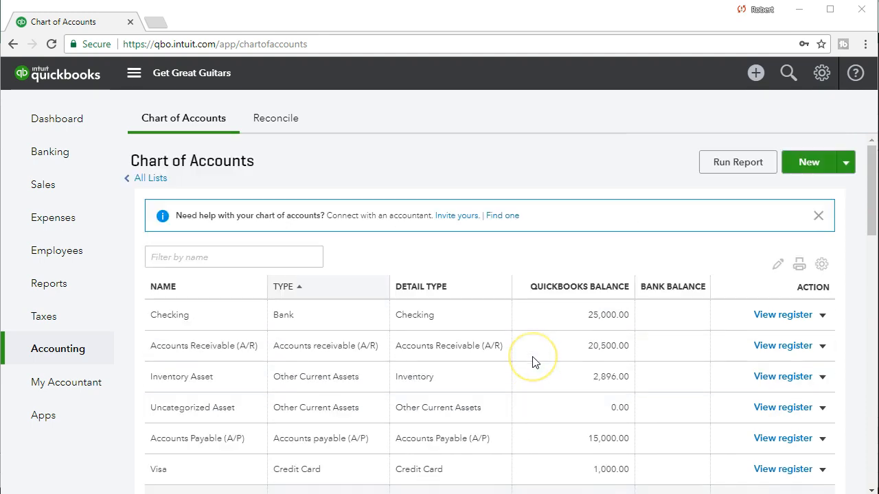
pyautogui.click(796, 162)
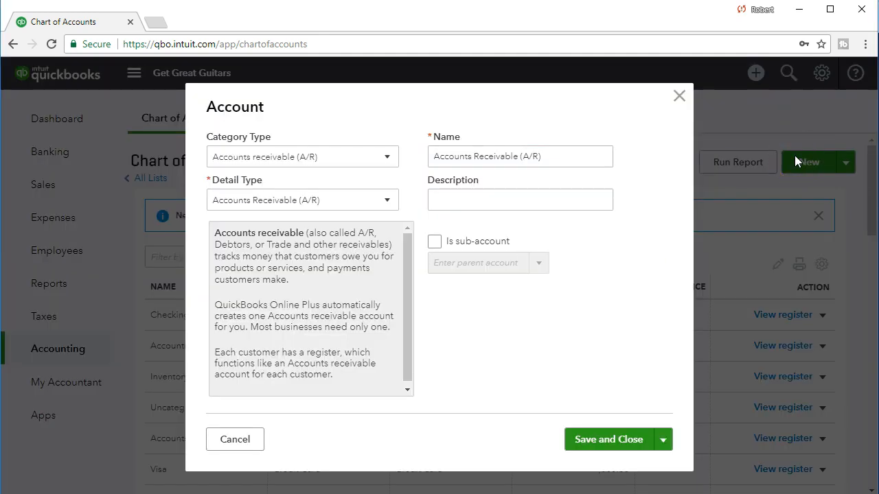
pyautogui.click(387, 160)
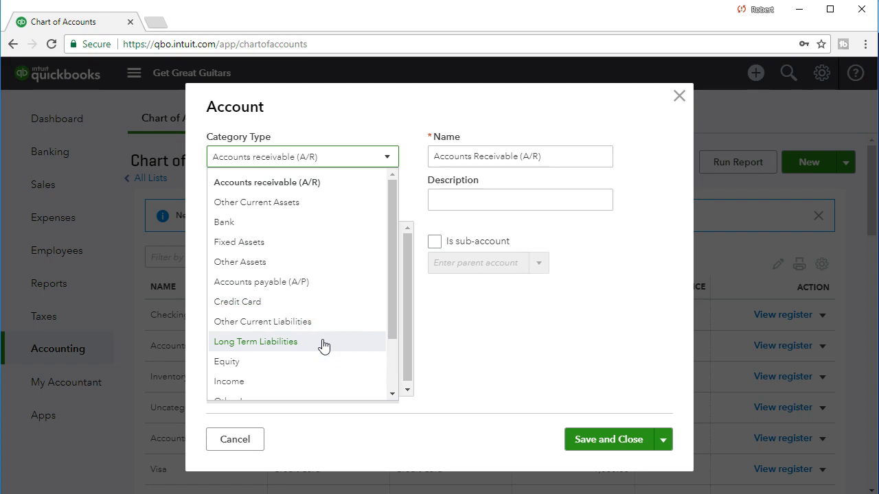
pyautogui.click(113, 472)
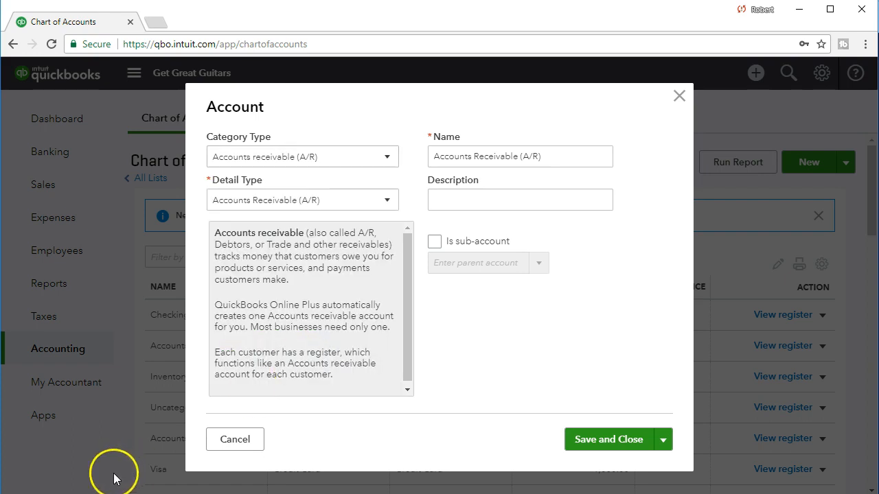
pyautogui.click(382, 158)
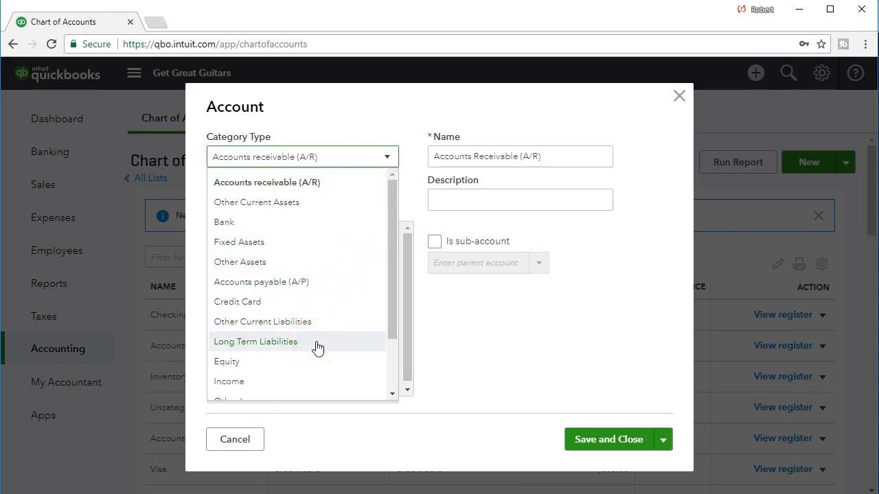
pyautogui.press('Escape')
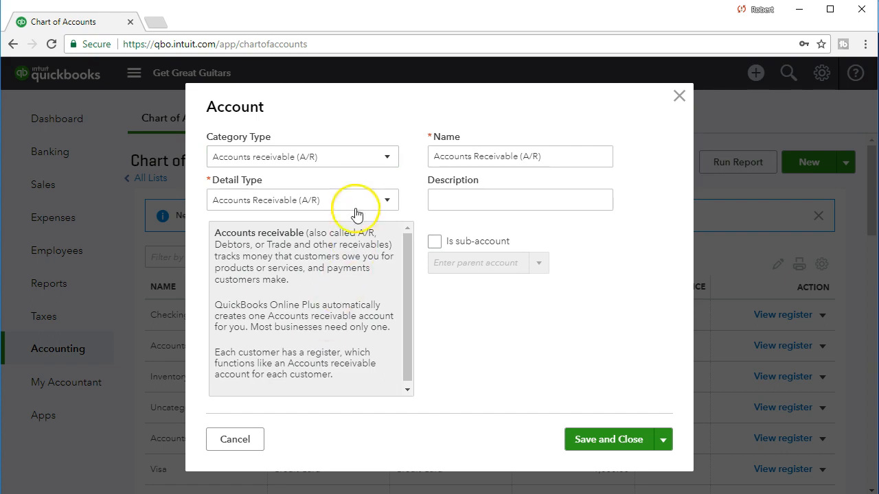
# Give the new account category type Long Term Liabilities and detail type Notes Payable, and name it Loan Payable.
pyautogui.click(377, 161)
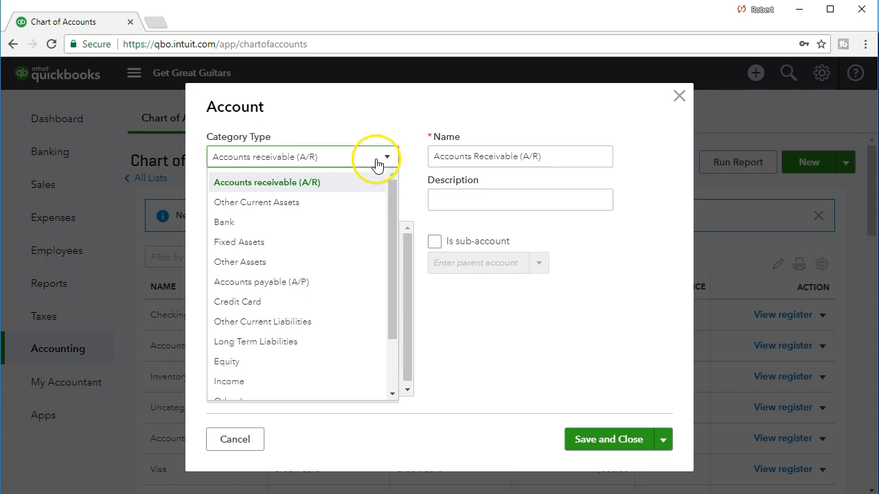
pyautogui.click(298, 344)
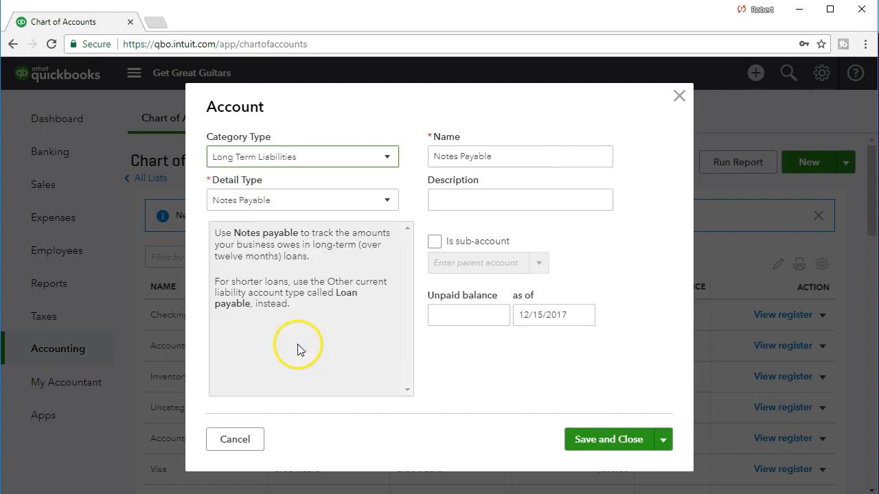
pyautogui.click(350, 206)
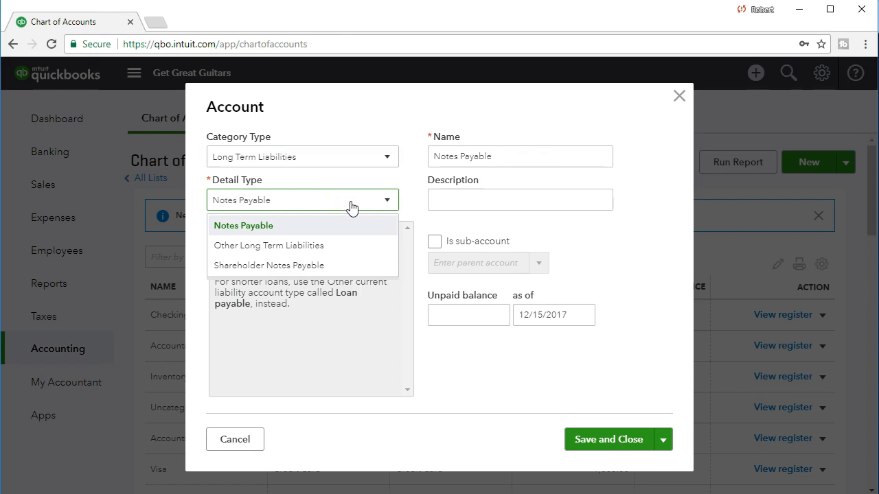
pyautogui.click(337, 226)
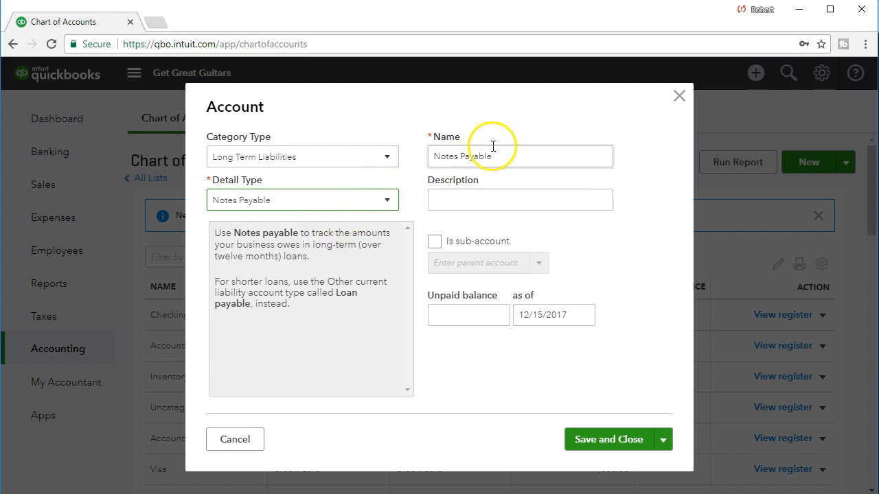
pyautogui.moveTo(513, 156); pyautogui.dragTo(318, 183)
pyautogui.click(516, 157)
pyautogui.moveTo(516, 157); pyautogui.dragTo(406, 157)
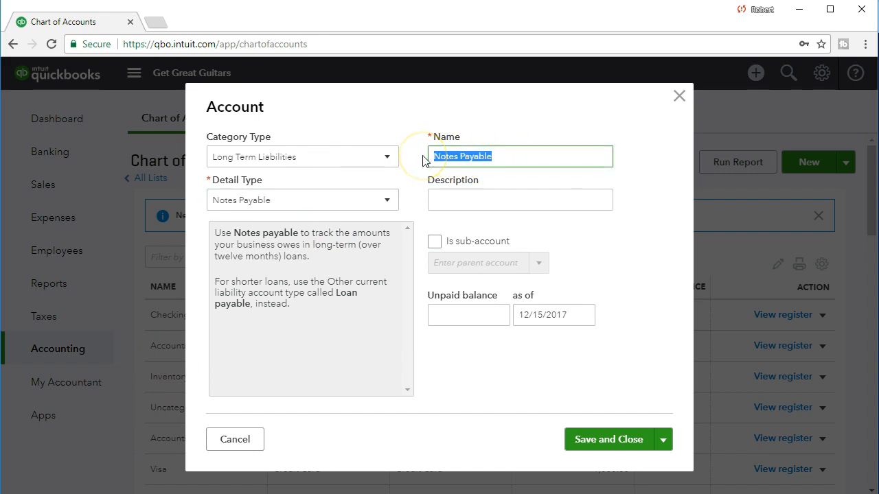
pyautogui.write('Loan Payable')
pyautogui.press('Tab')
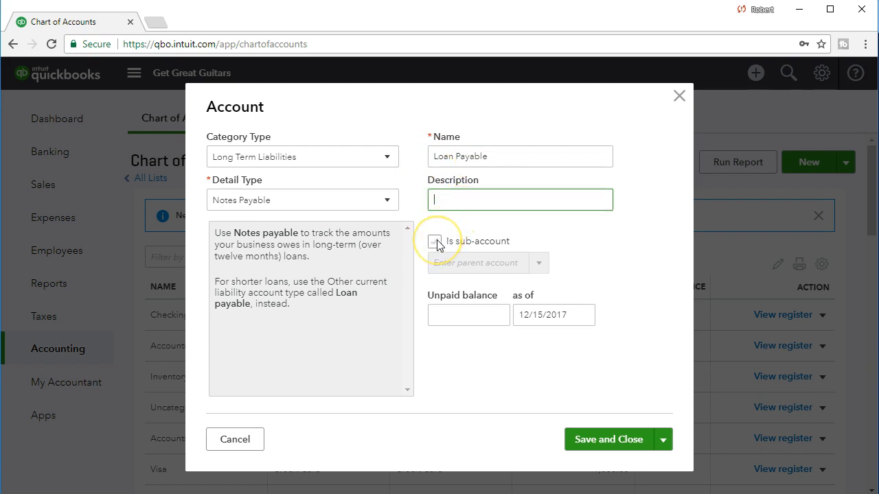
# Set the Loan Payable account's unpaid balance to 22,000.00 as of 12/31/2020 and save the account.
pyautogui.click(445, 318)
pyautogui.write('22,000')
pyautogui.press('Tab')
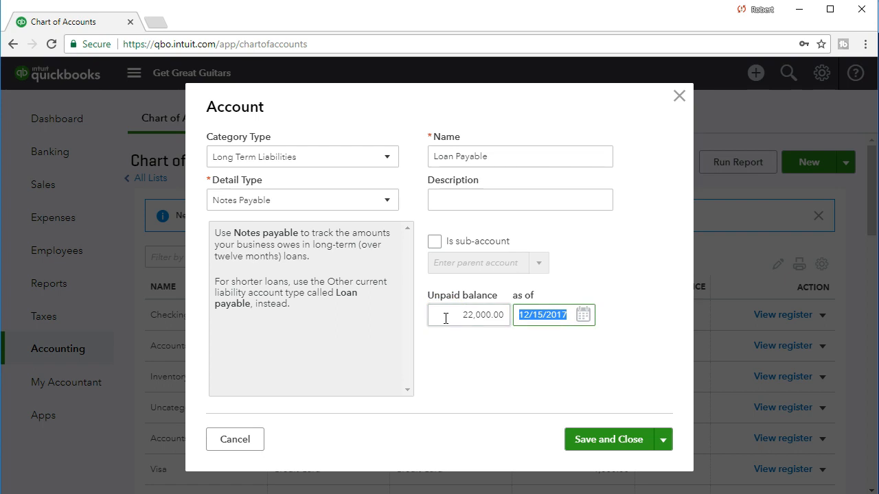
pyautogui.write('123120')
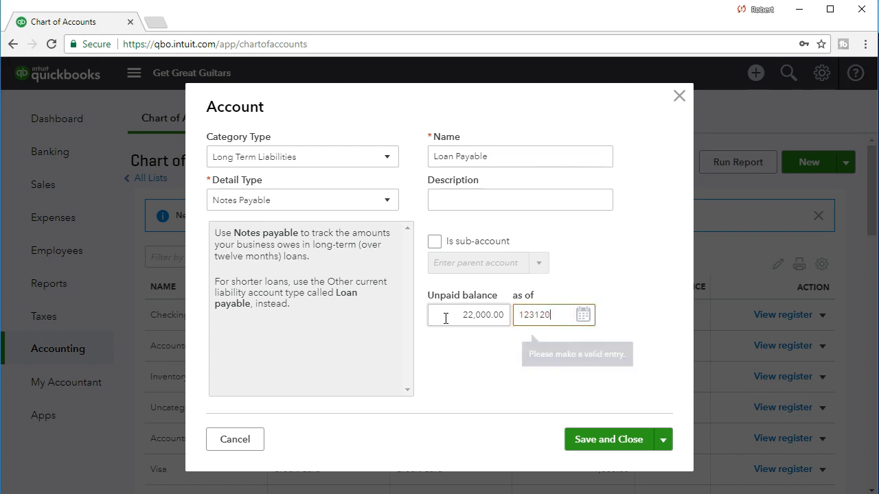
pyautogui.press('Tab')
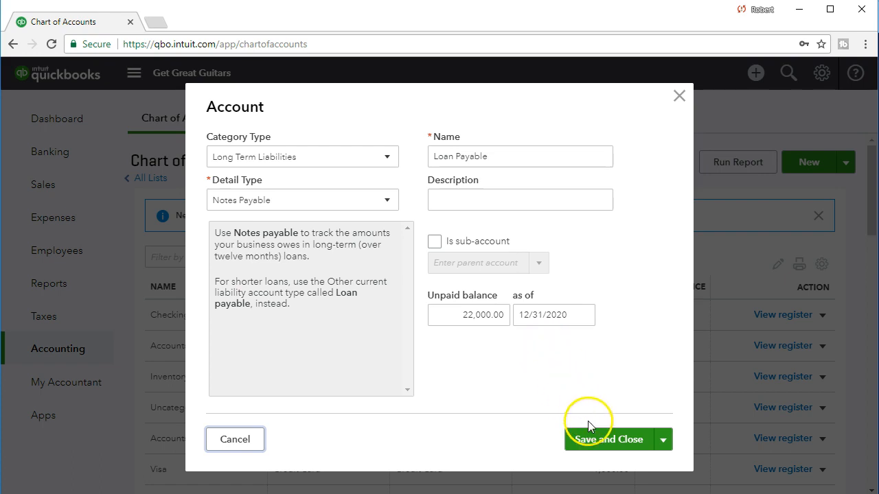
pyautogui.click(594, 439)
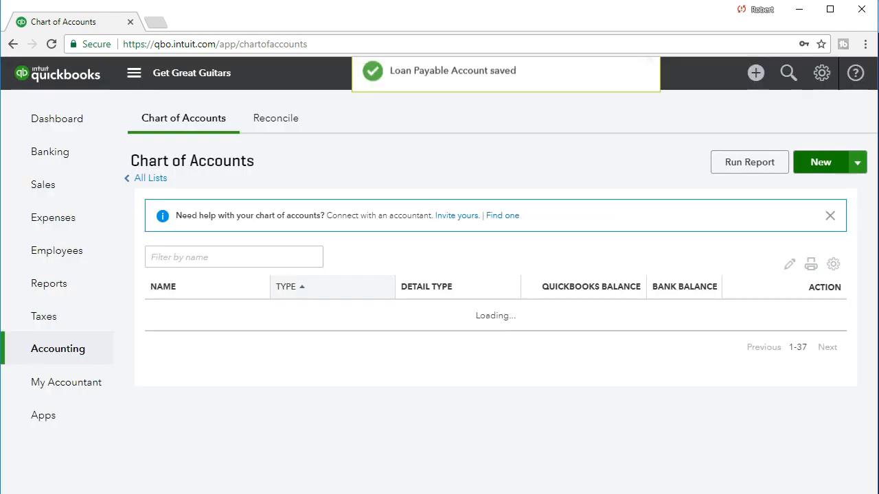
# Review the Loan Payable and Opening Balance Equity balances in the account list and start another new account.
pyautogui.scroll(-2, 234, 387)
pyautogui.click(233, 388)
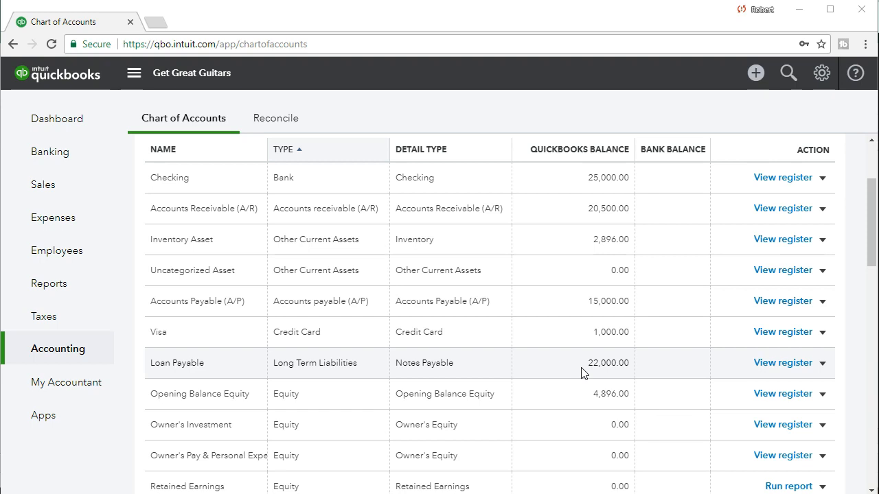
pyautogui.scroll(2, 581, 372)
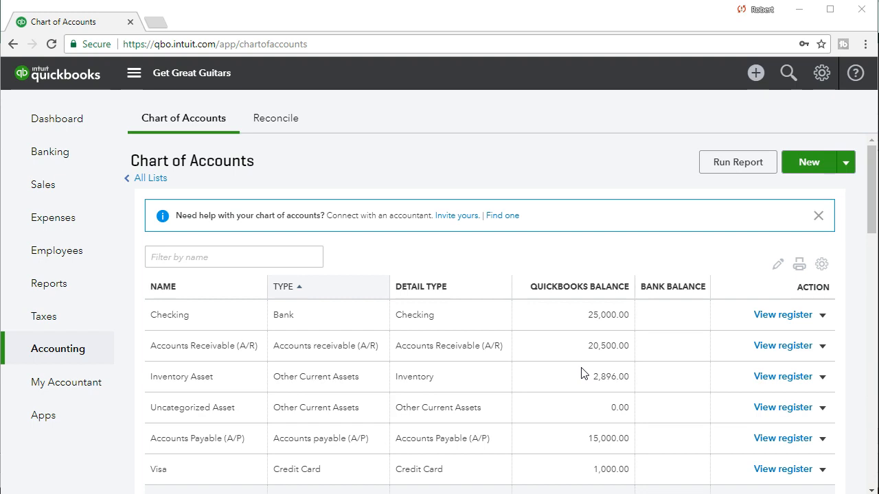
pyautogui.click(792, 163)
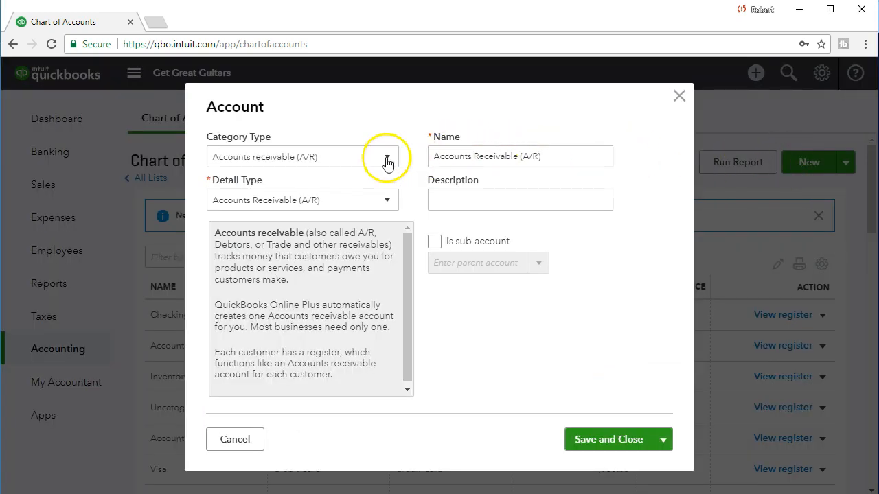
# Give the new account category type Fixed Assets and detail type Furniture & Fixtures, keeping Furniture & Fixtures as its name.
pyautogui.click(386, 157)
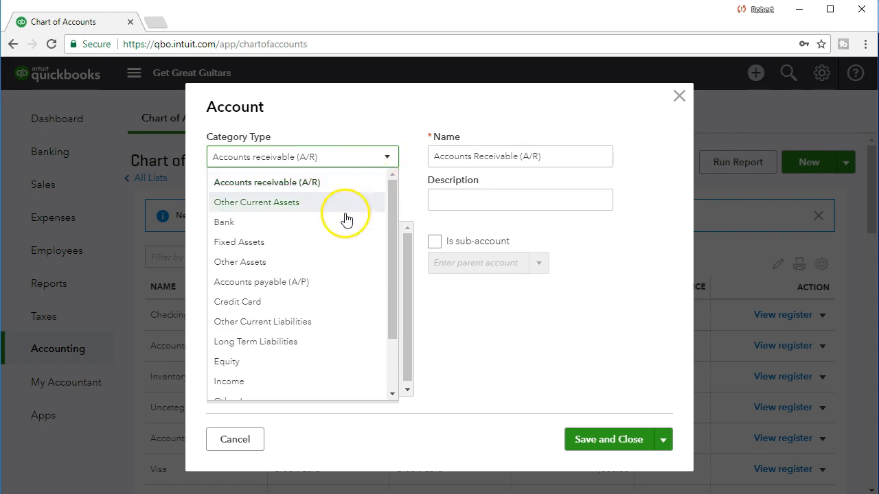
pyautogui.click(326, 242)
pyautogui.click(370, 162)
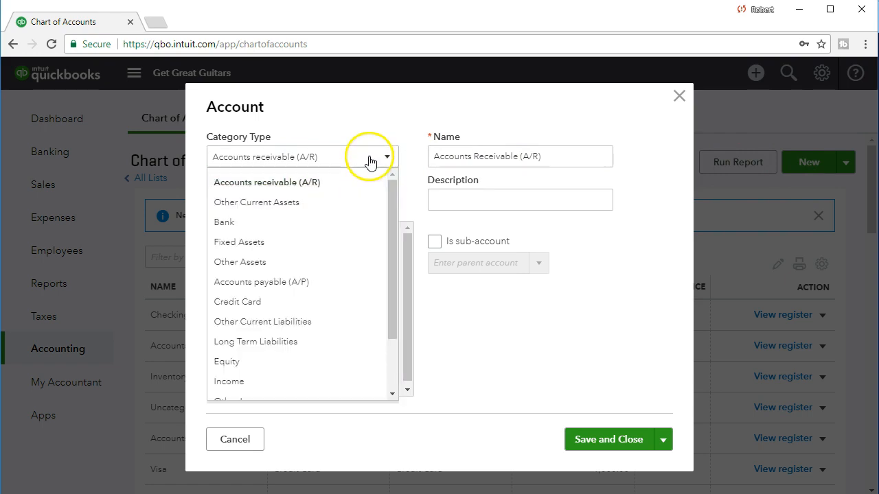
pyautogui.click(270, 242)
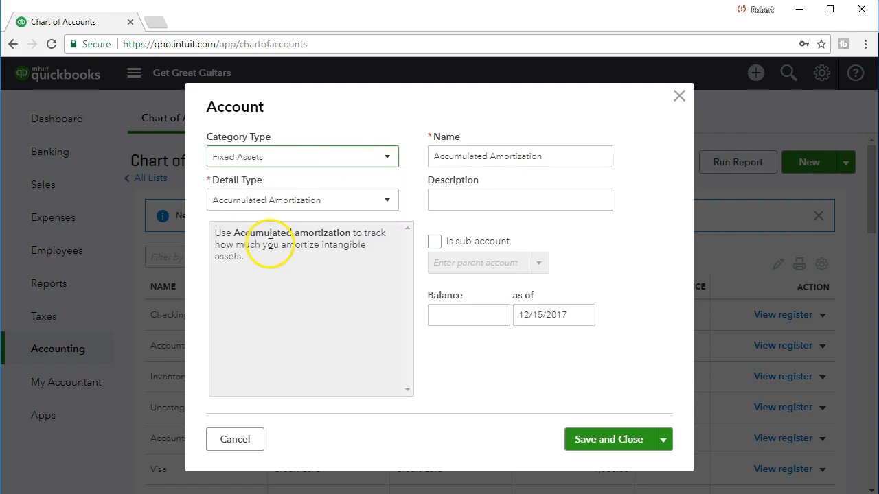
pyautogui.click(316, 204)
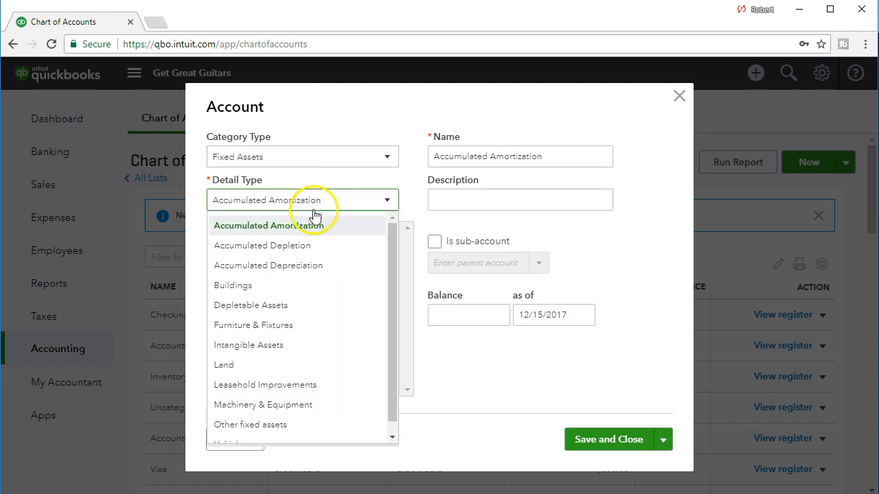
pyautogui.click(302, 333)
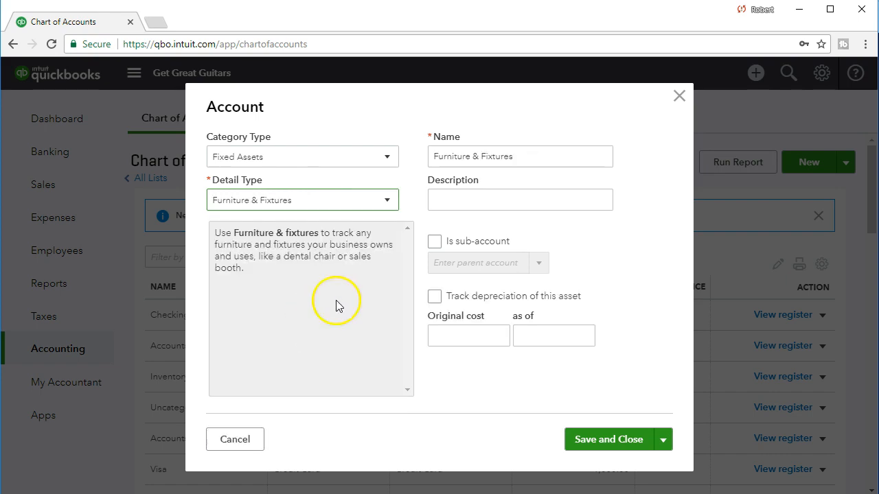
pyautogui.tripleClick(520, 155)
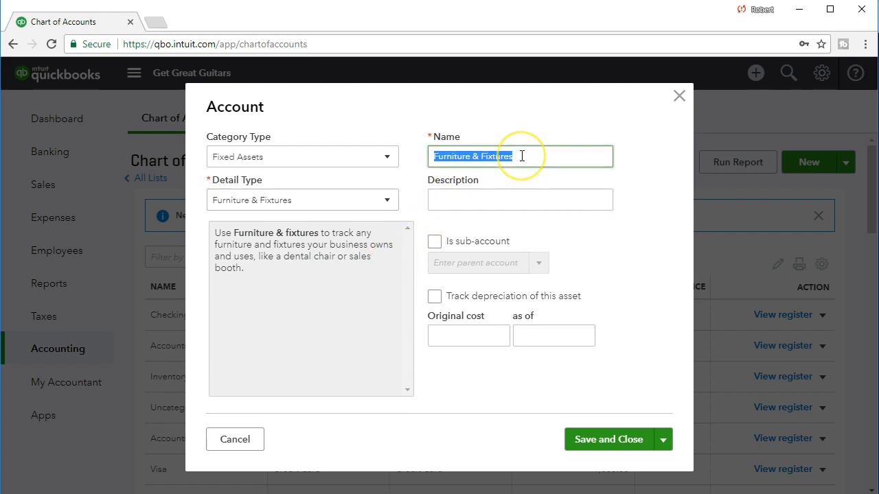
pyautogui.click(516, 198)
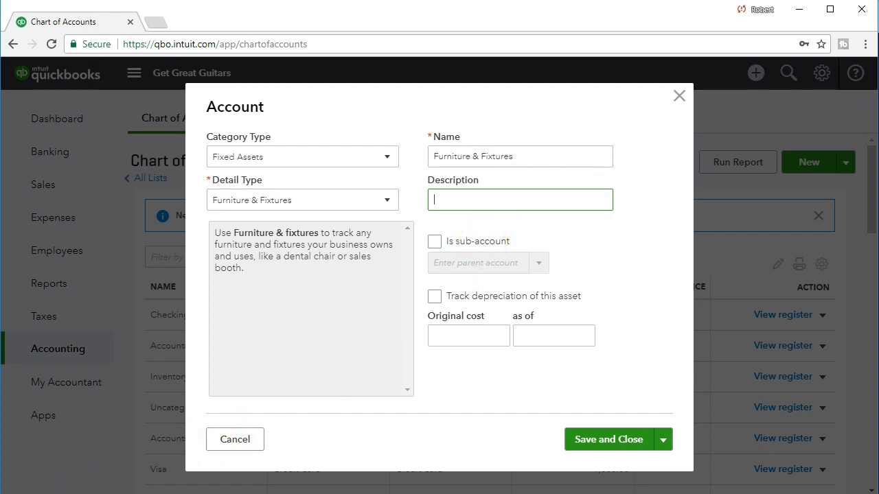
# Set the Furniture & Fixtures account's original cost to 75,000.00 as of 12/31/2020.
pyautogui.click(451, 336)
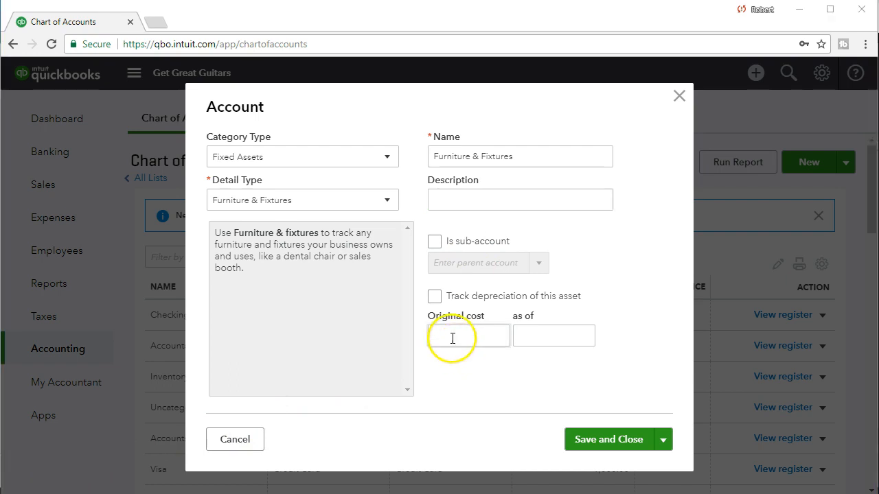
pyautogui.write('750000.00')
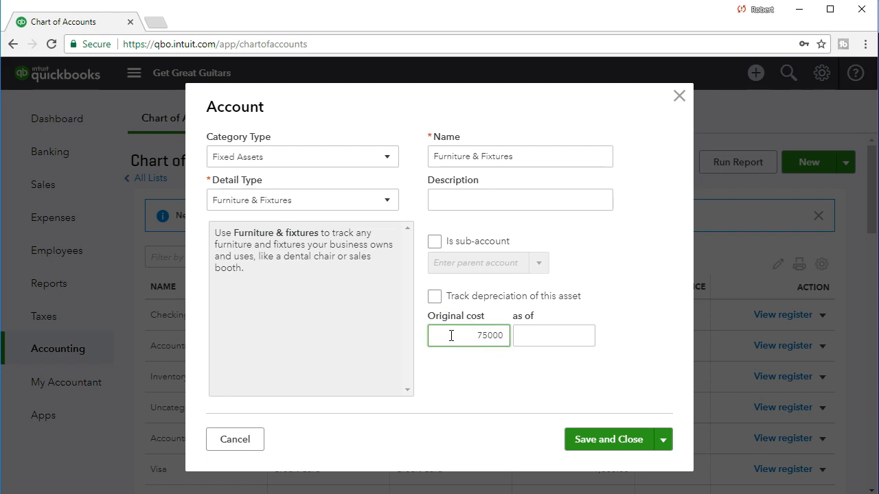
pyautogui.press('Tab')
pyautogui.write('123120')
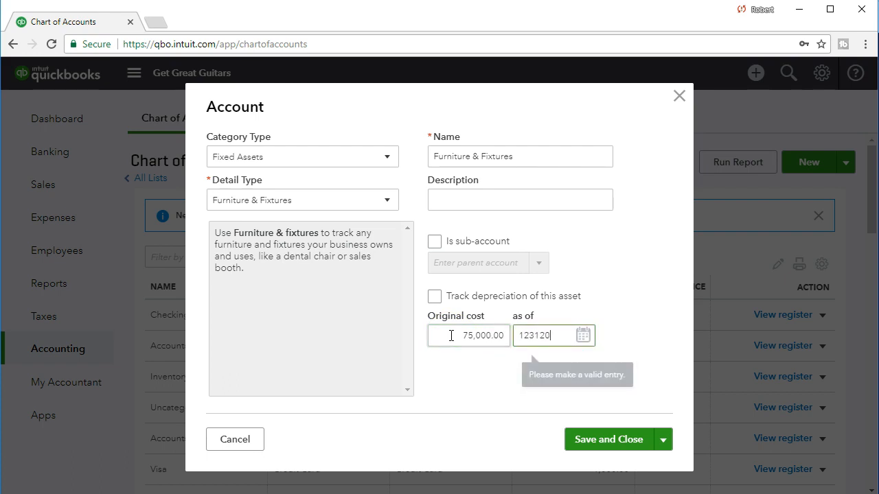
pyautogui.press('Tab')
pyautogui.click(477, 376)
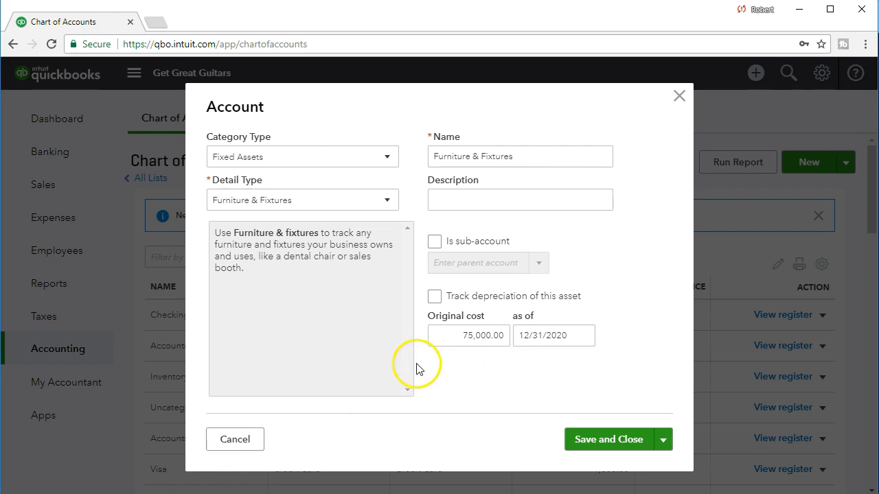
# Enable depreciation tracking for Furniture & Fixtures without a depreciation amount, save the account and check its subaccounts in the list.
pyautogui.click(434, 297)
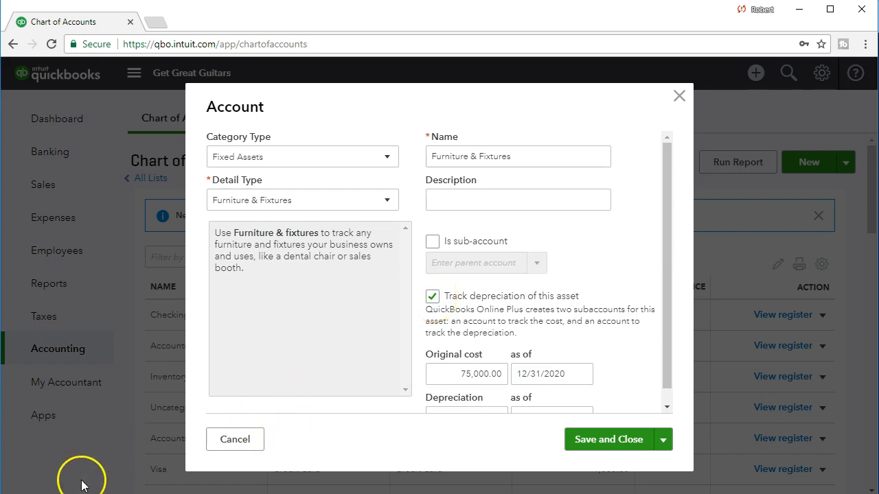
pyautogui.scroll(-1, 278, 364)
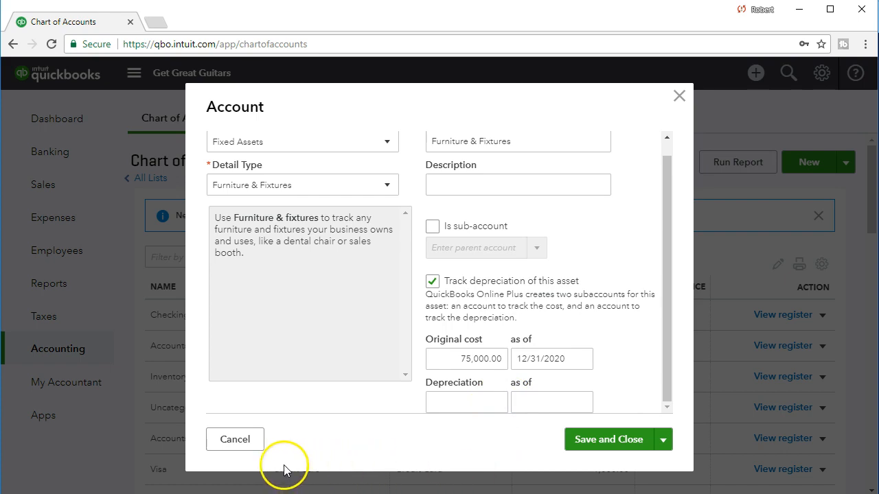
pyautogui.click(579, 442)
pyautogui.scroll(-1, 251, 382)
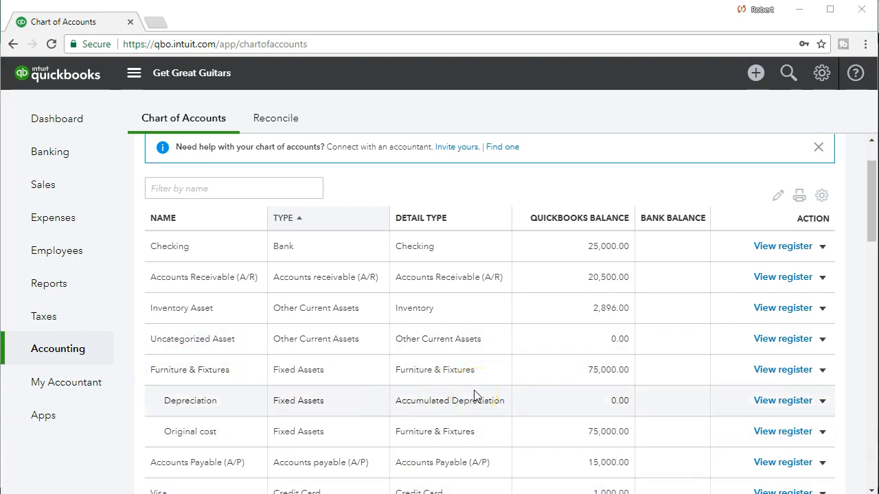
pyautogui.scroll(-1, 474, 397)
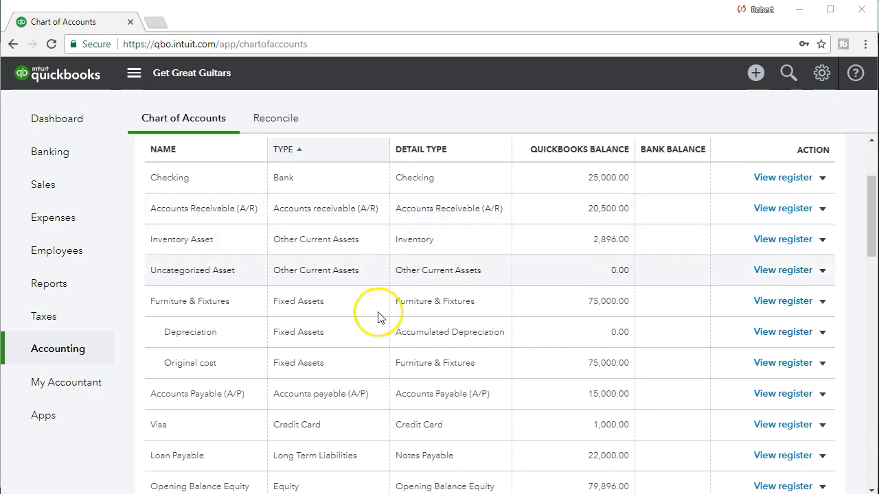
# Search the reports for "trial" and open the Trial Balance report.
pyautogui.click(68, 297)
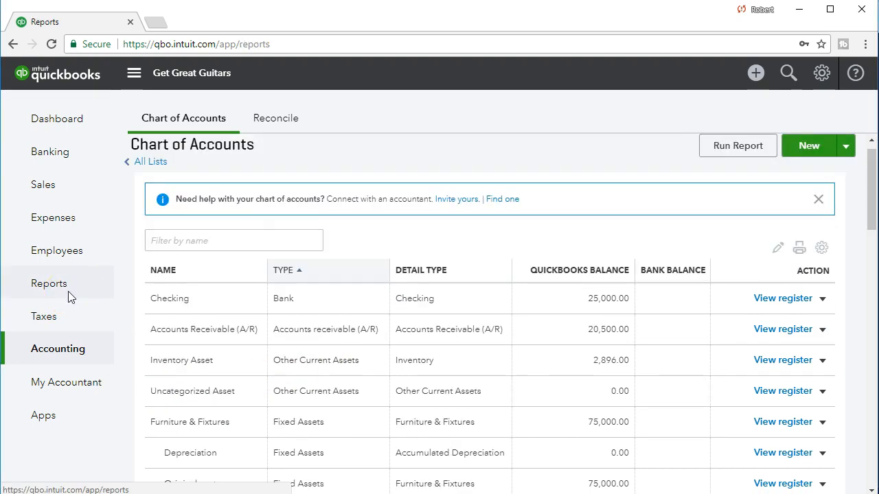
pyautogui.click(111, 296)
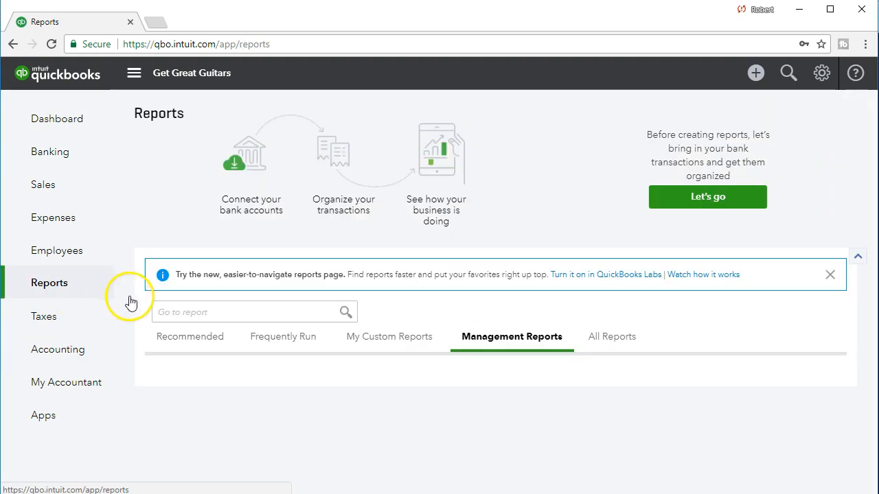
pyautogui.click(221, 310)
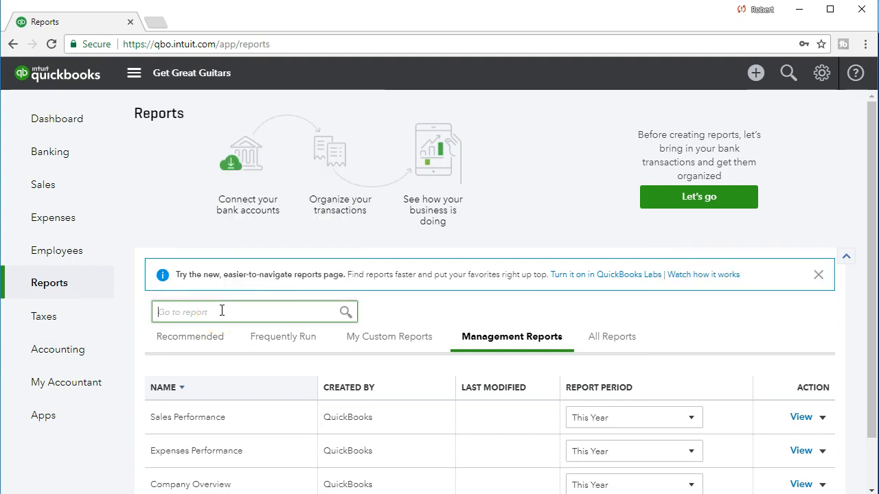
pyautogui.write('trail')
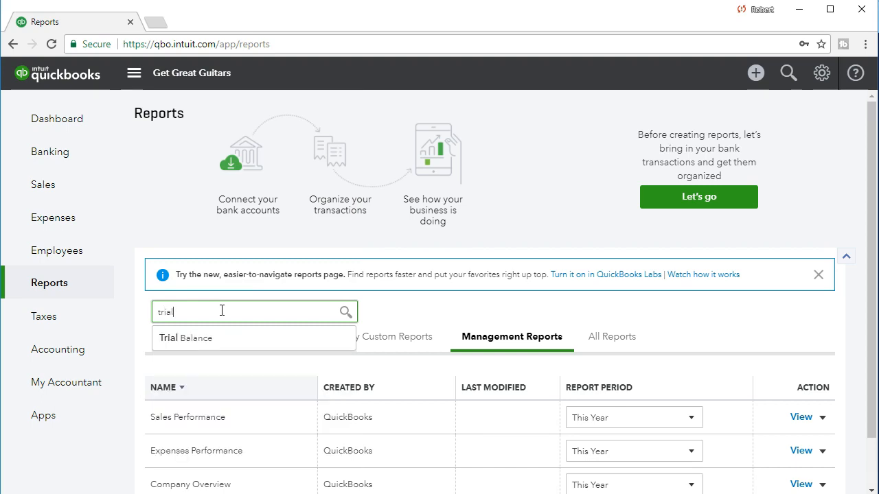
pyautogui.click(223, 336)
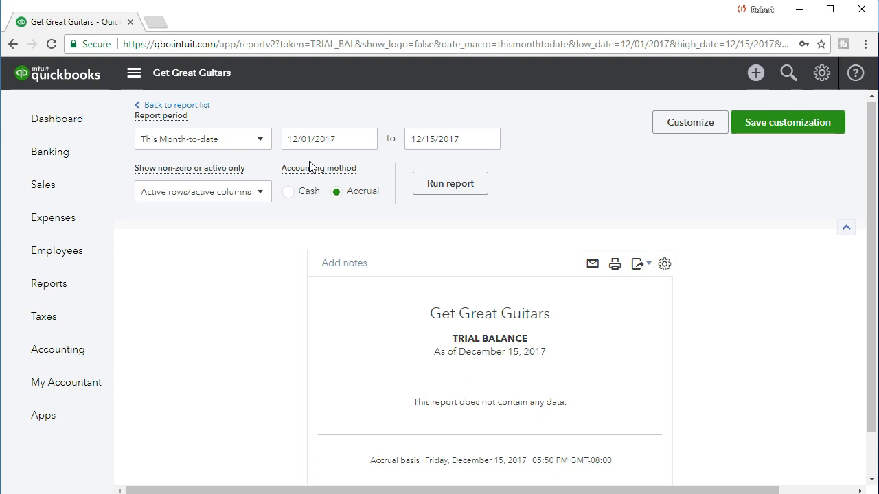
# Set both the start and end dates of the Trial Balance report period to 12/31/2021.
pyautogui.click(322, 138)
pyautogui.moveTo(350, 139); pyautogui.dragTo(245, 141)
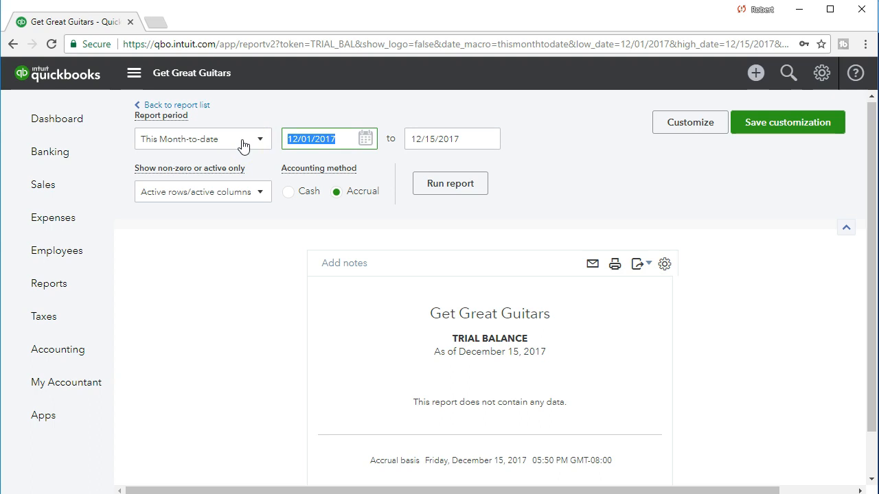
pyautogui.write('12/31/2021')
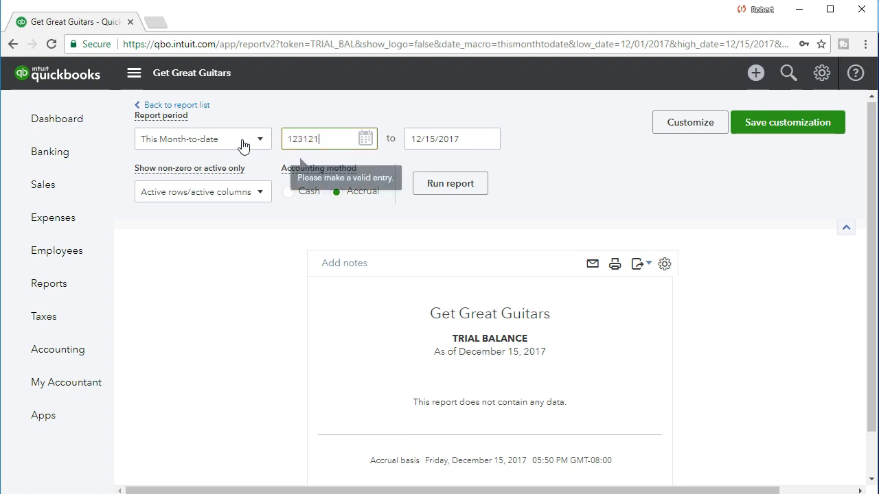
pyautogui.press('Tab')
pyautogui.write('12/31/2021')
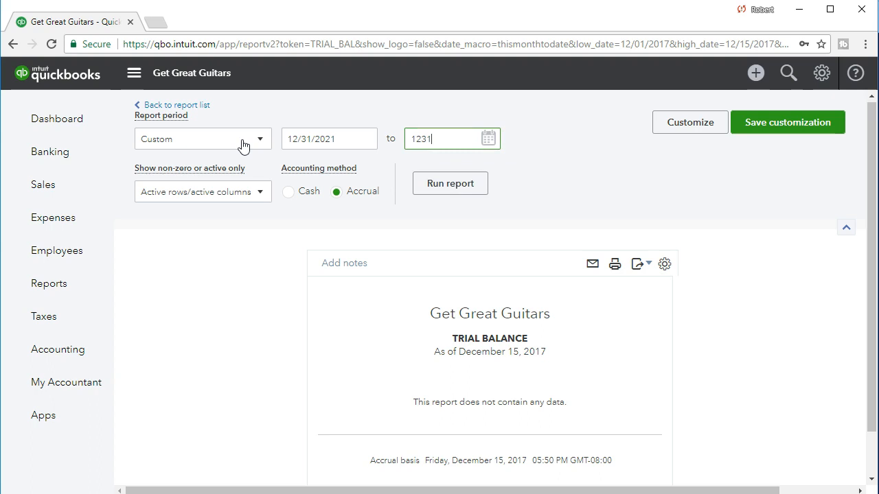
pyautogui.press('Tab')
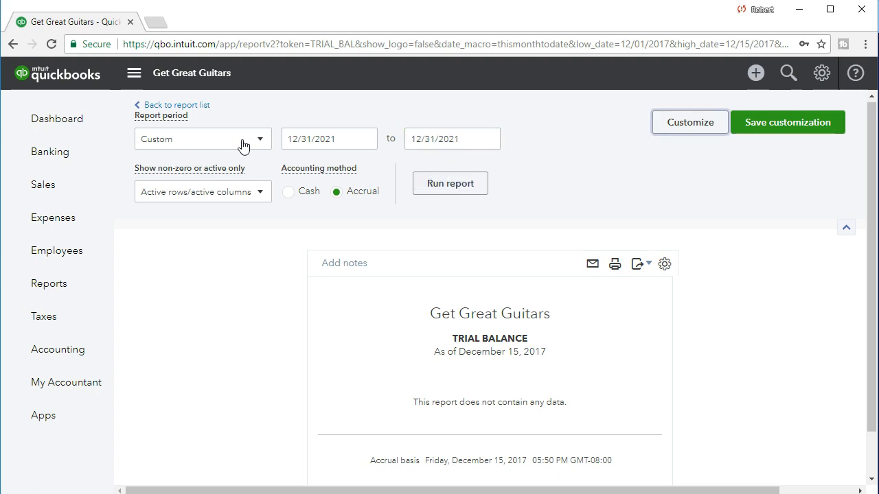
# Correct the Trial Balance report's start and end dates to 12/31/2020.
pyautogui.tripleClick(341, 138)
pyautogui.click(343, 138)
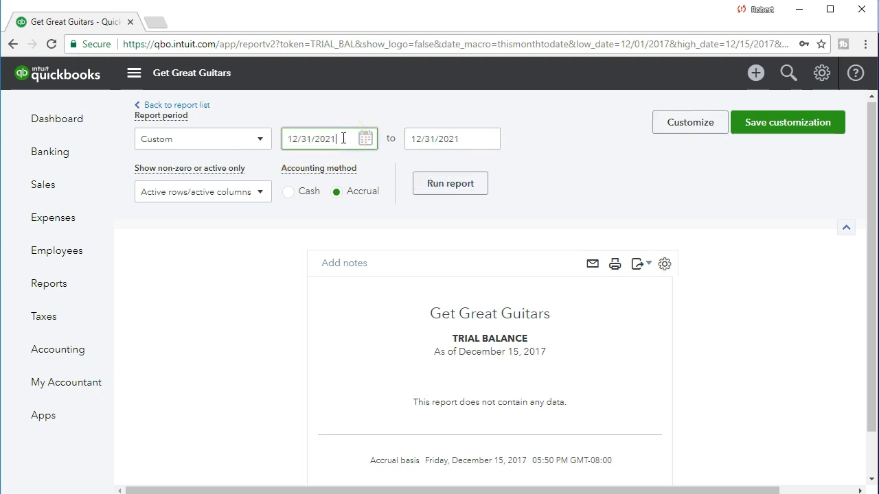
pyautogui.write('0')
pyautogui.press('Tab')
pyautogui.press('End')
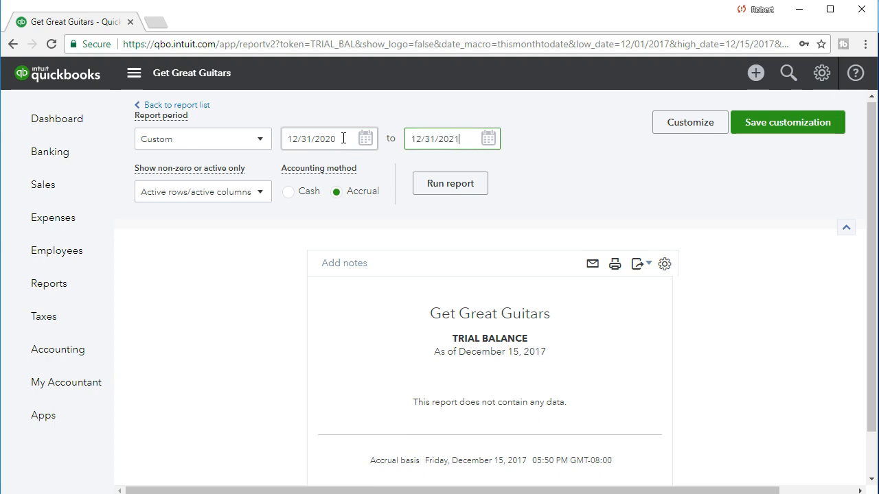
pyautogui.write('0')
pyautogui.press('Tab')
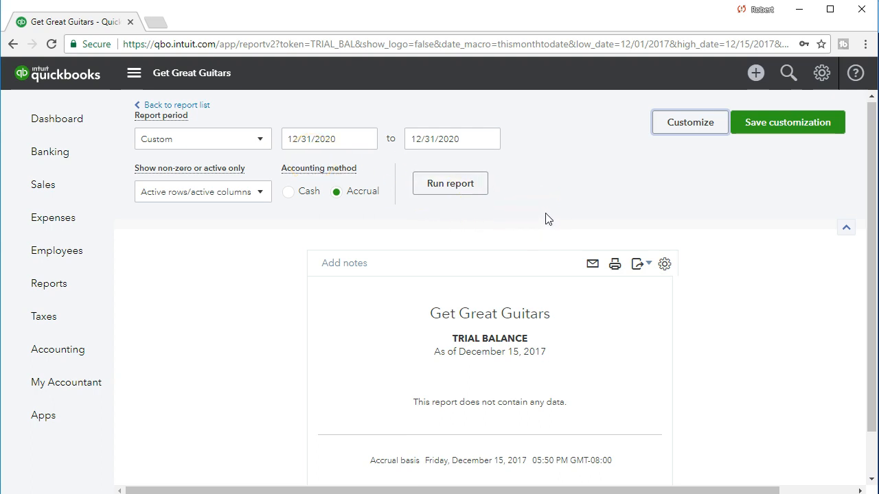
# Run the Trial Balance report and review its account balances from Checking down to Visa.
pyautogui.click(465, 195)
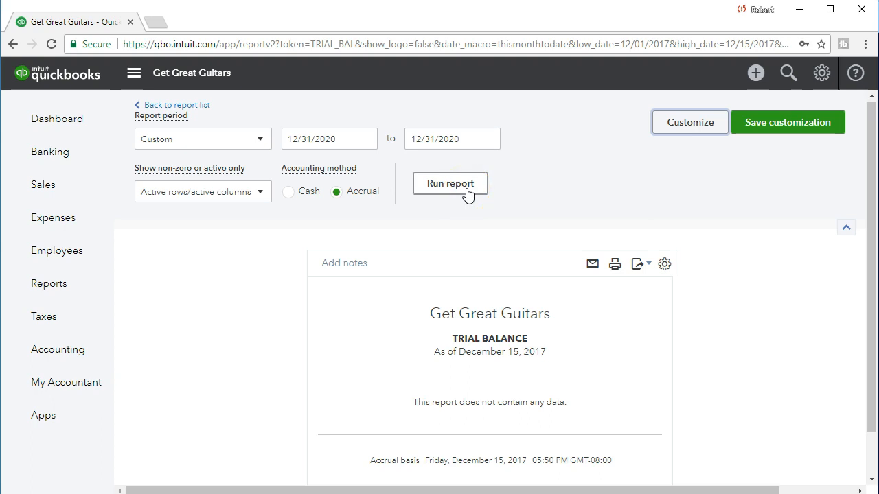
pyautogui.click(466, 190)
pyautogui.scroll(-2, 468, 189)
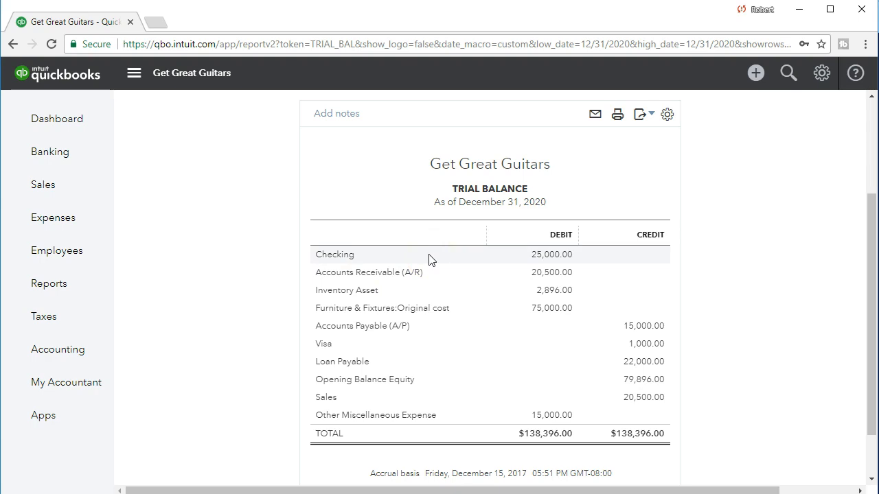
pyautogui.click(424, 288)
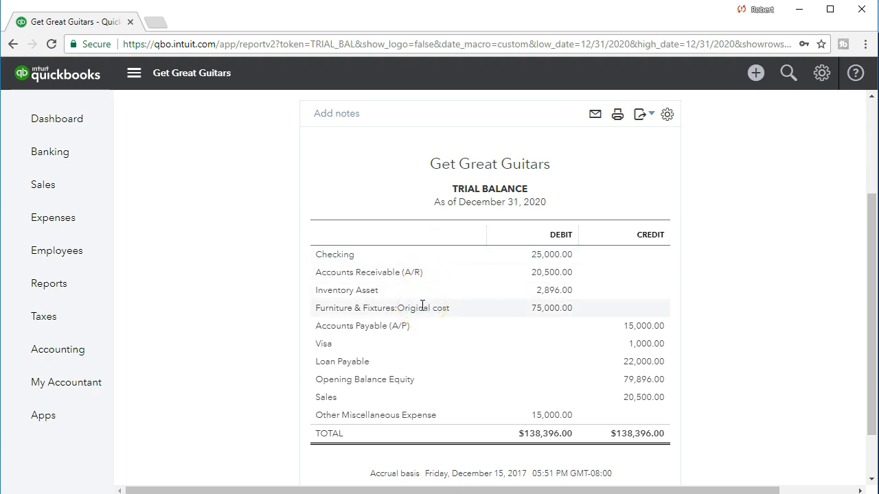
pyautogui.click(421, 330)
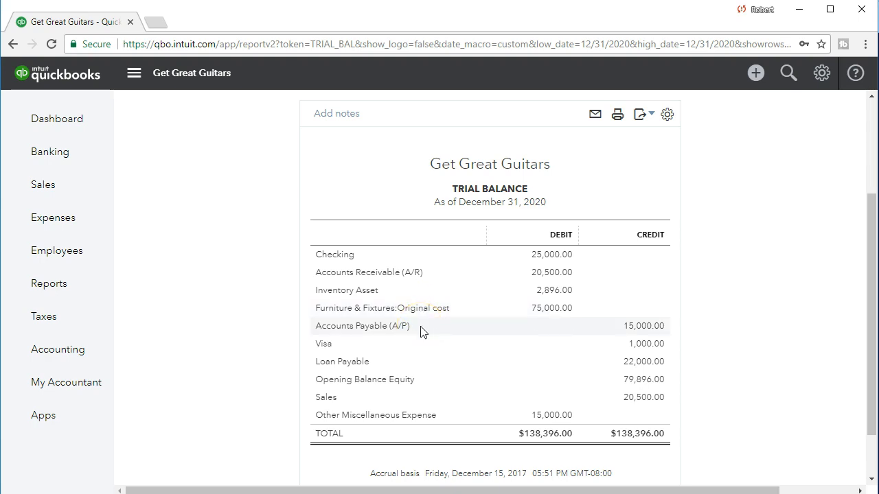
pyautogui.click(420, 342)
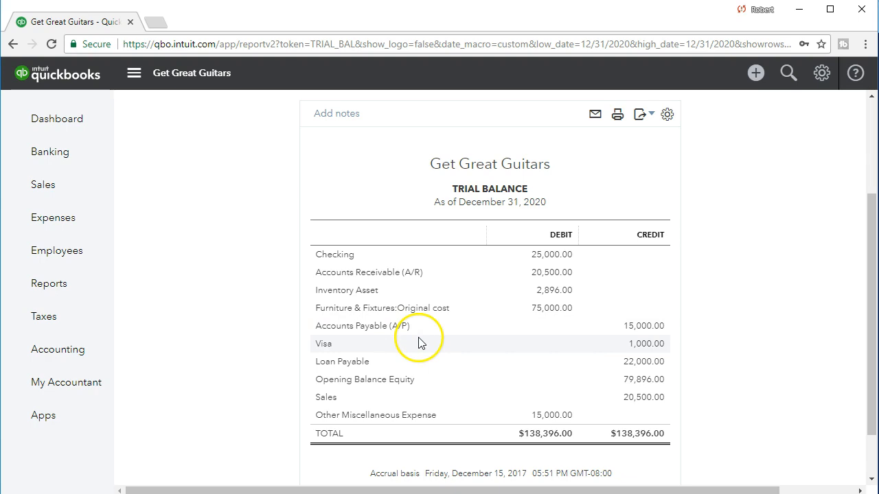
# Set both dates of the Trial Balance report period to 01/01/2021 and rerun the report to review its balances.
pyautogui.click(416, 364)
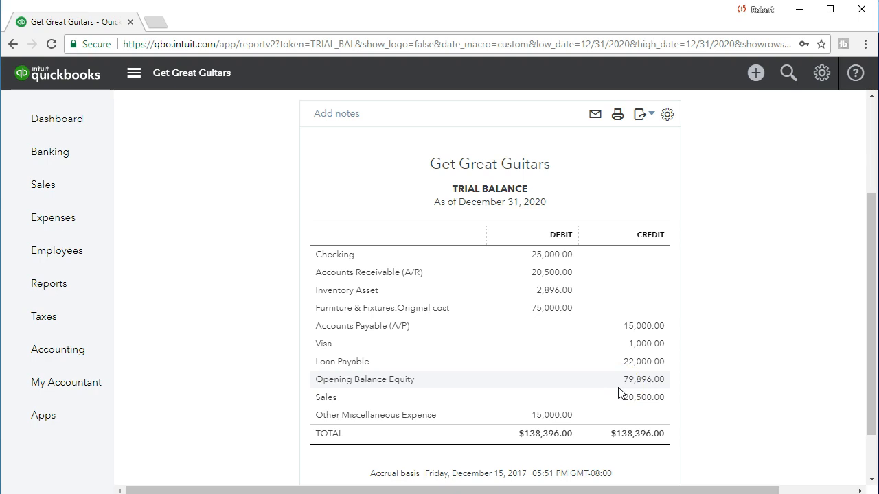
pyautogui.scroll(3, 442, 337)
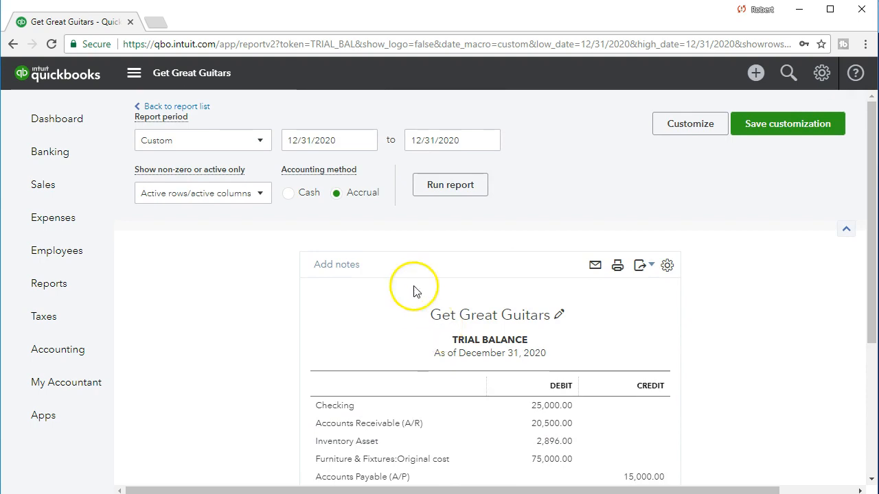
pyautogui.tripleClick(346, 142)
pyautogui.press('+')
pyautogui.press('Tab')
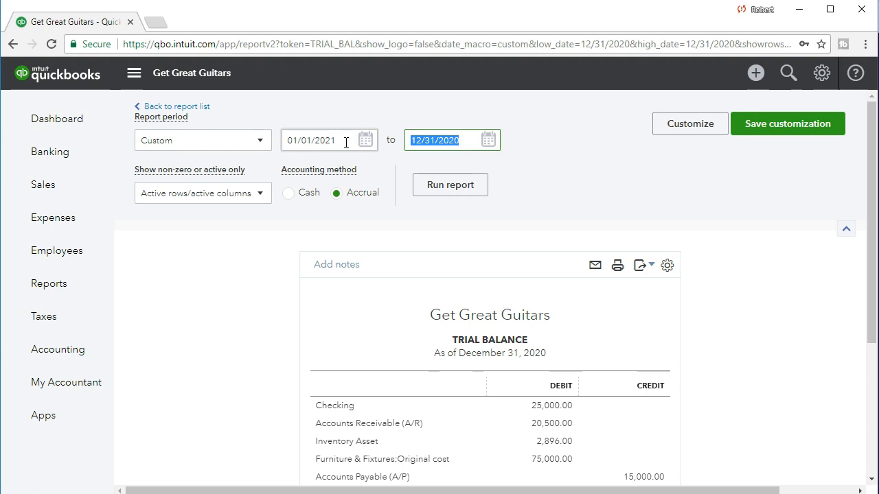
pyautogui.press('+')
pyautogui.click(460, 192)
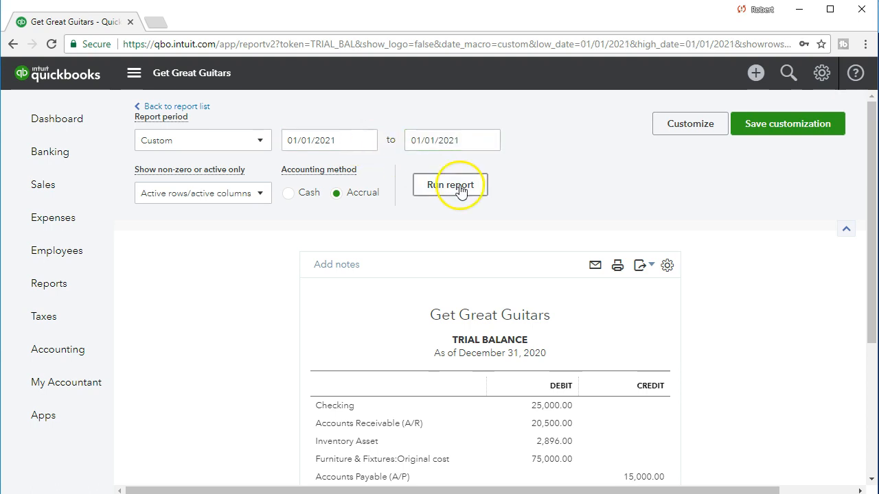
pyautogui.scroll(-2, 411, 191)
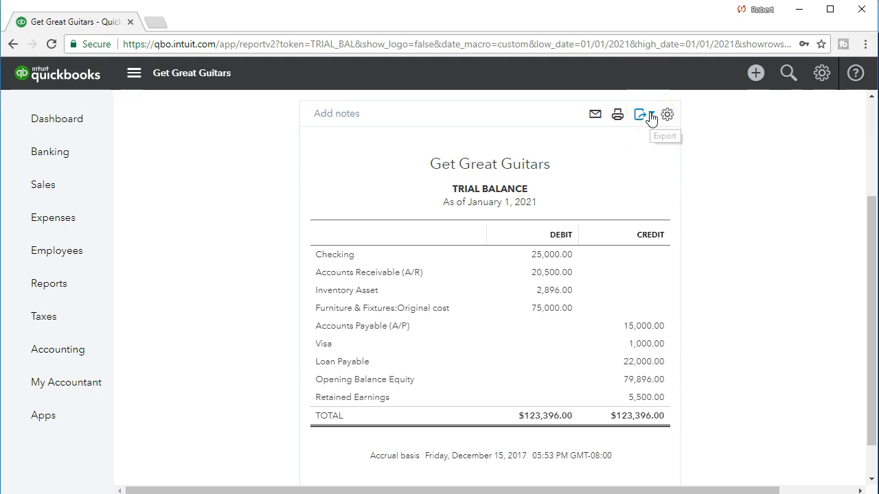
# Export the Trial Balance report to Excel and enable editing in the exported workbook.
pyautogui.click(570, 140)
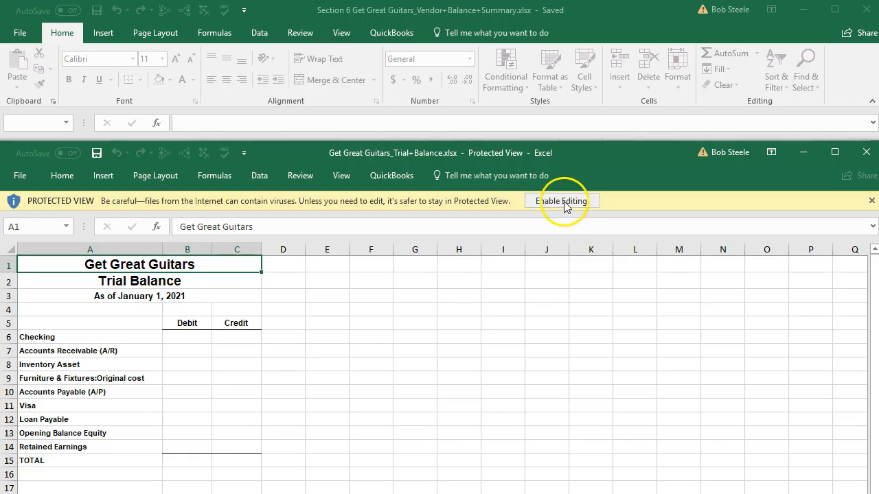
pyautogui.click(561, 201)
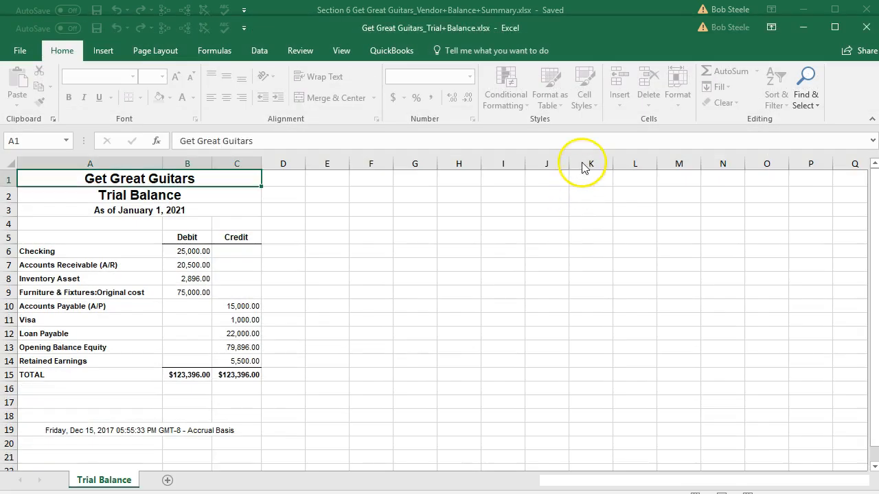
pyautogui.moveTo(581, 30)
pyautogui.mouseDown()
pyautogui.moveTo(590, 21)
pyautogui.moveTo(580, 16)
pyautogui.mouseUp()
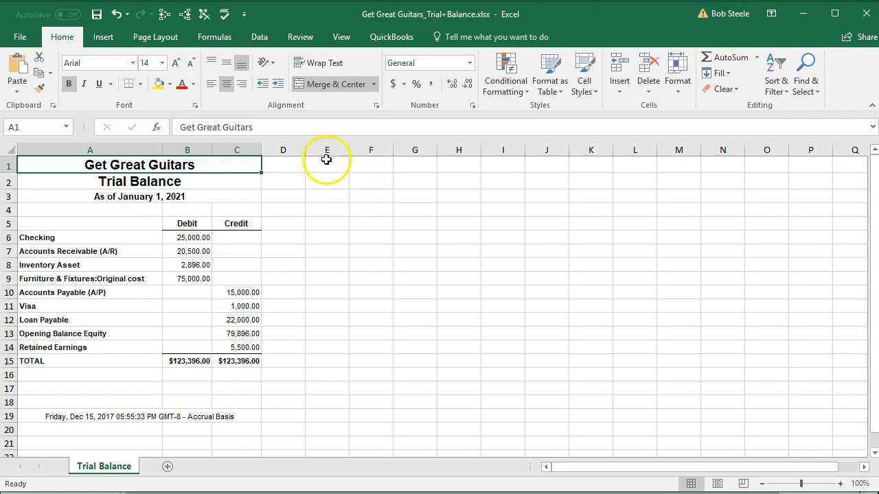
# Save the exported workbook as "Section 6 Get Great Guitars_Trial+Balance.xlsx" in the Excel Docs 6 folder.
pyautogui.click(21, 39)
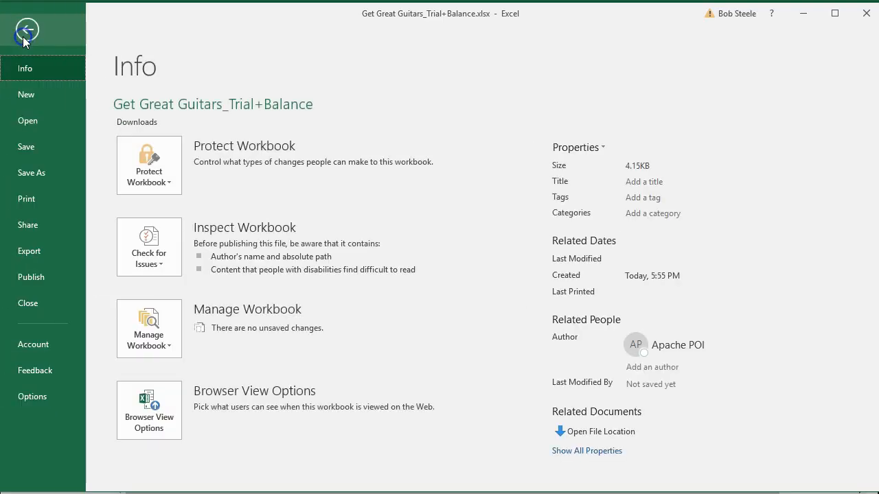
pyautogui.click(31, 173)
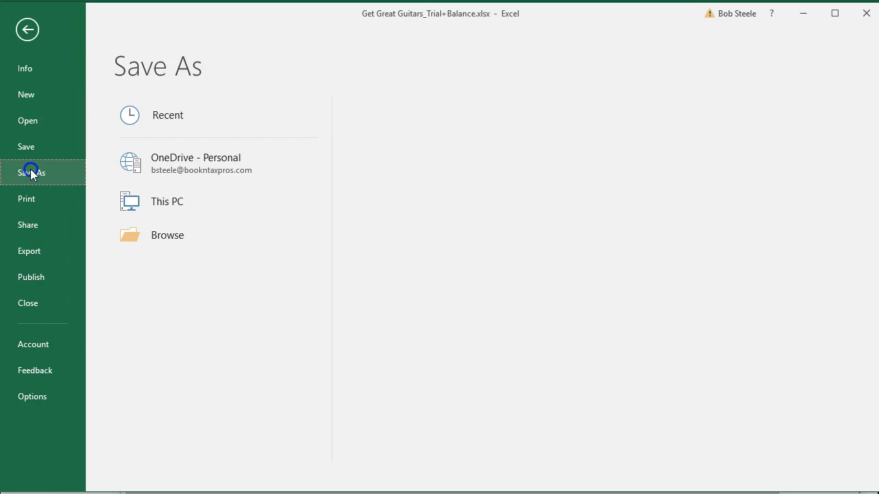
pyautogui.click(138, 272)
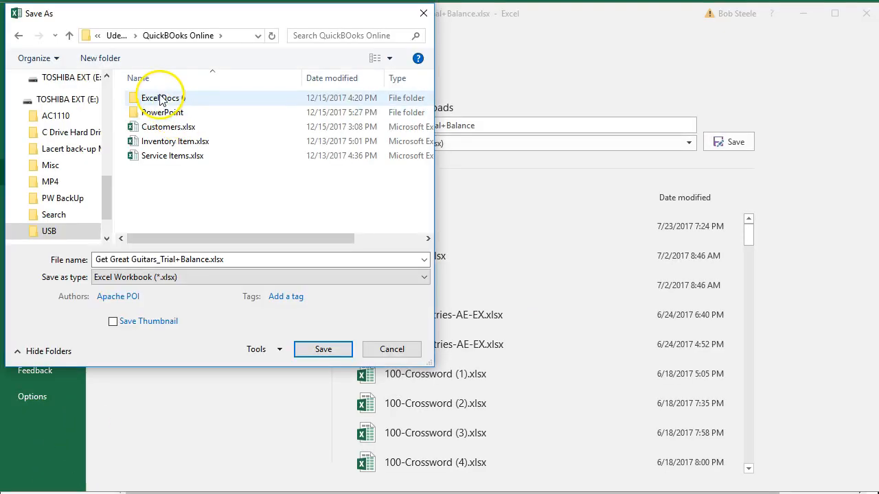
pyautogui.doubleClick(163, 98)
pyautogui.click(94, 259)
pyautogui.click(96, 259)
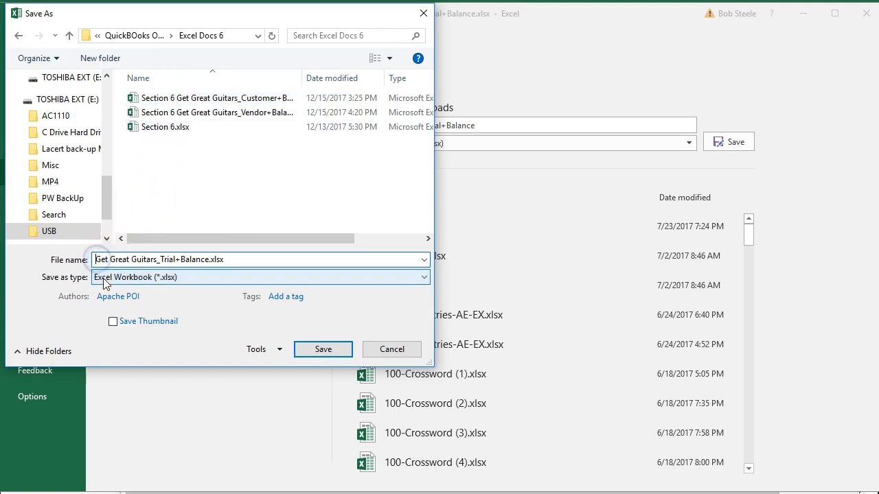
pyautogui.write('Section 6')
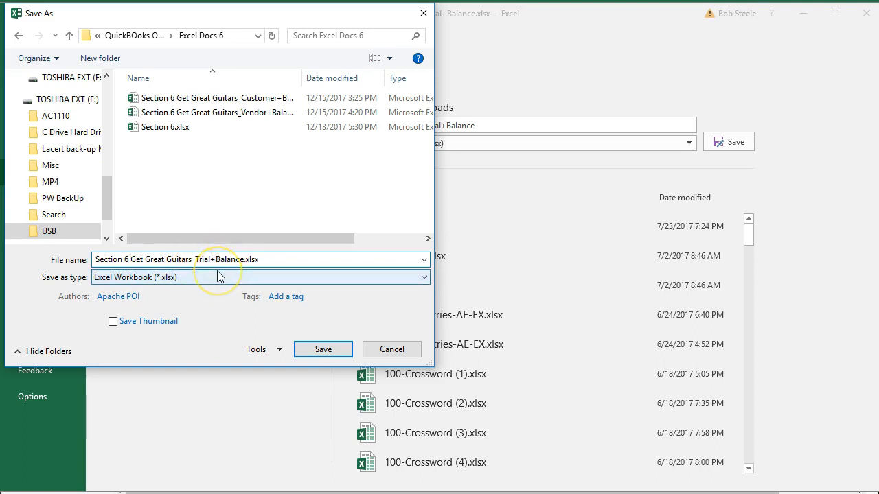
pyautogui.click(317, 349)
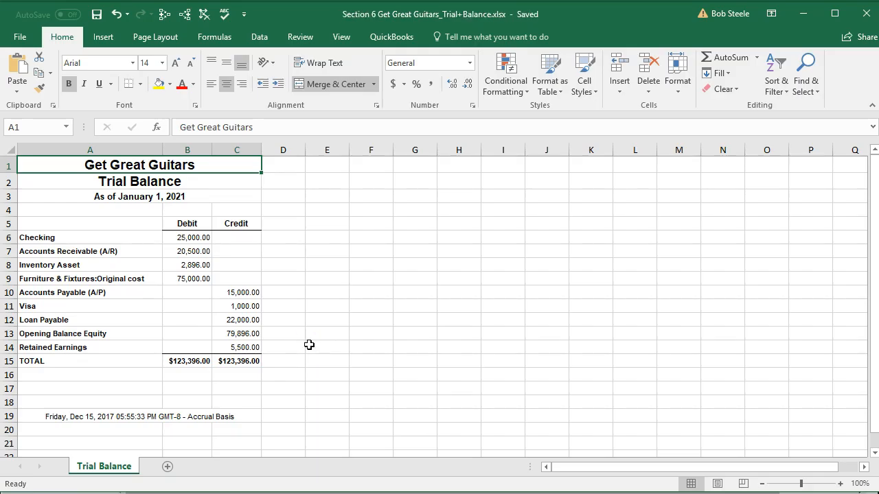
# Select the Opening Balance Equity row across A13 to C13 to examine its balance.
pyautogui.click(287, 312)
pyautogui.moveTo(127, 335); pyautogui.dragTo(226, 334)
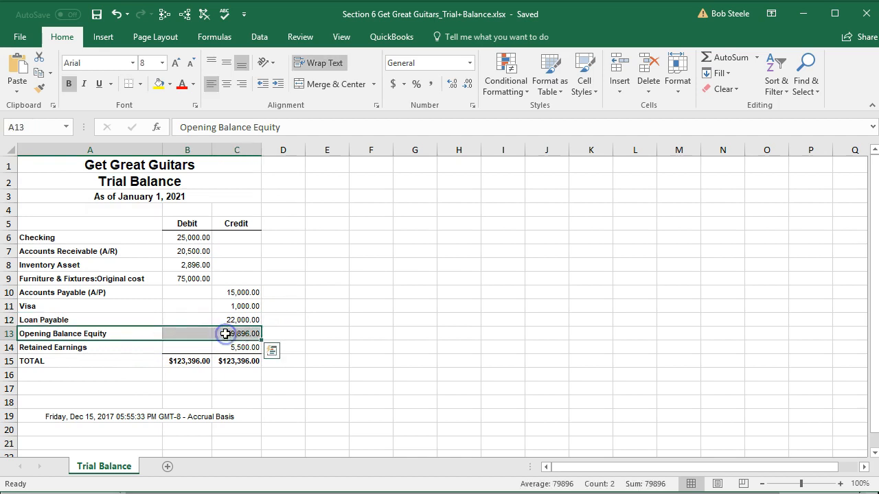